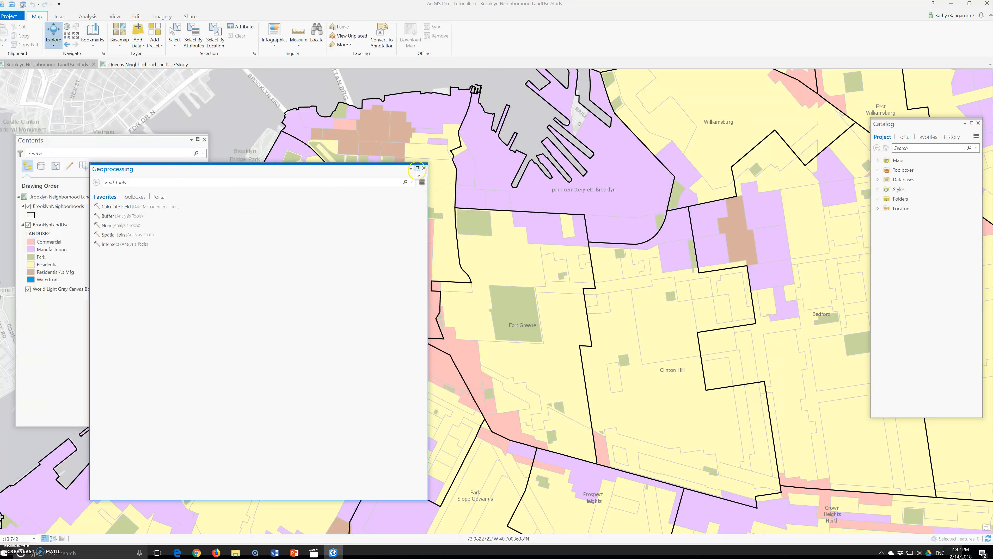
Close the Geoprocessing pane and open the BrooklynNeighborhoods attribute table in a floating window over the map
{"action": "left_click", "coordinate": [424, 168]}
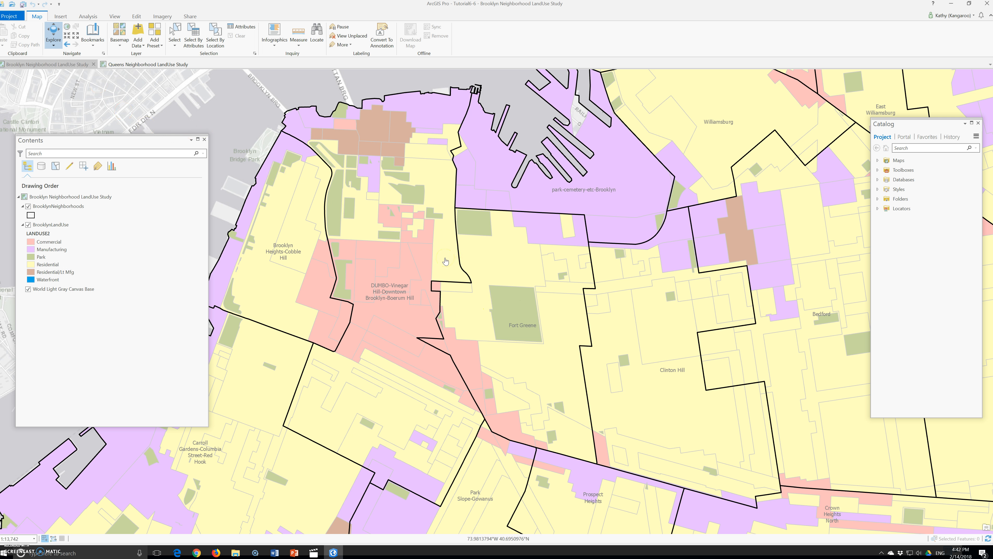
{"action": "left_click", "coordinate": [432, 266]}
{"action": "left_click", "coordinate": [433, 260]}
{"action": "right_click", "coordinate": [58, 207]}
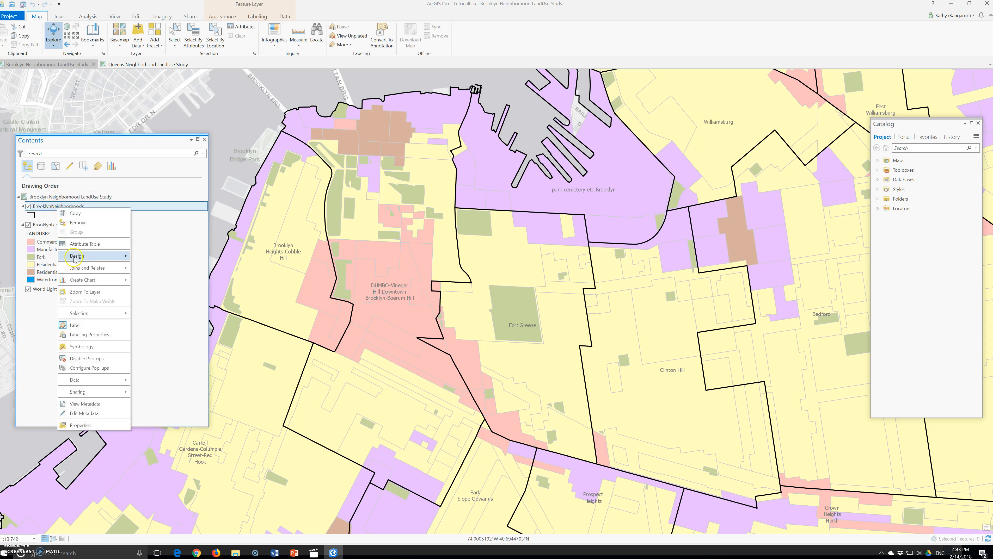
{"action": "left_click", "coordinate": [81, 244]}
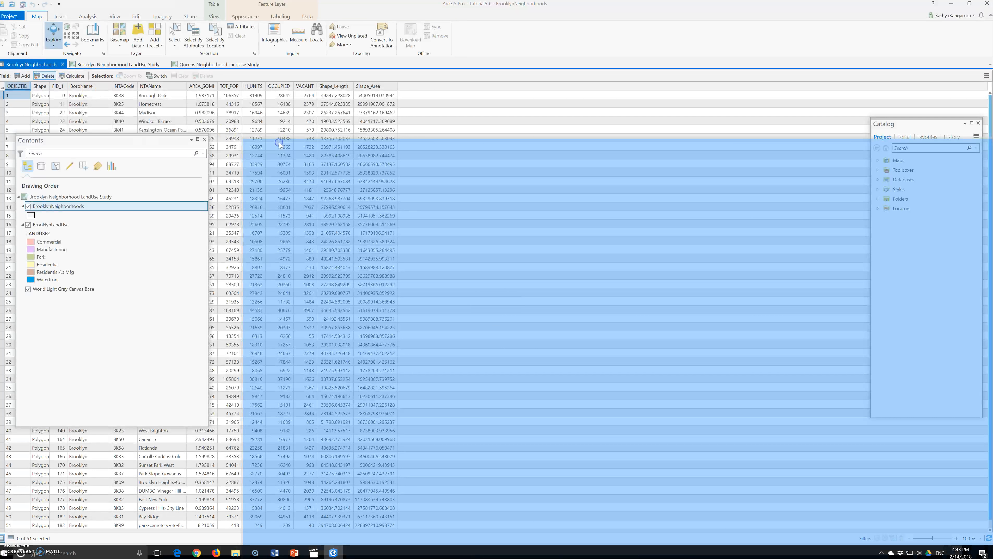
{"action": "left_click_drag", "start_coordinate": [279, 143], "coordinate": [51, 290]}
Open the BrooklynLandUse attribute table and undock it as a floating window over the map
{"action": "right_click", "coordinate": [43, 227]}
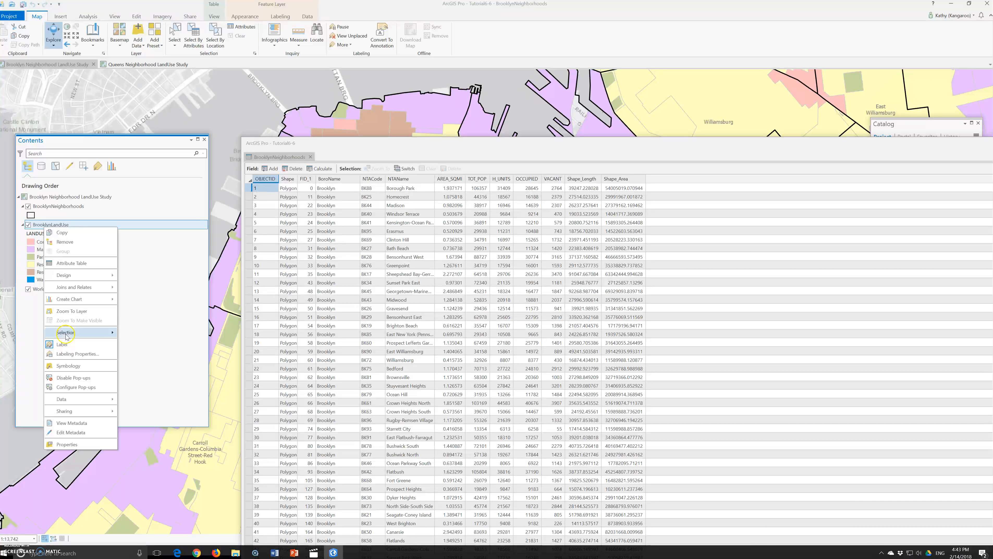
{"action": "left_click", "coordinate": [72, 263]}
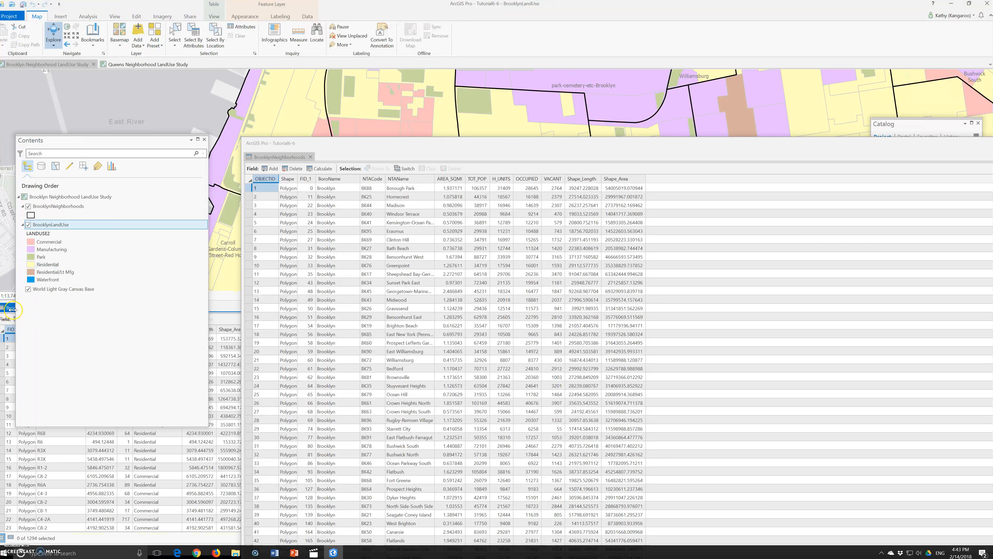
{"action": "left_click", "coordinate": [347, 316]}
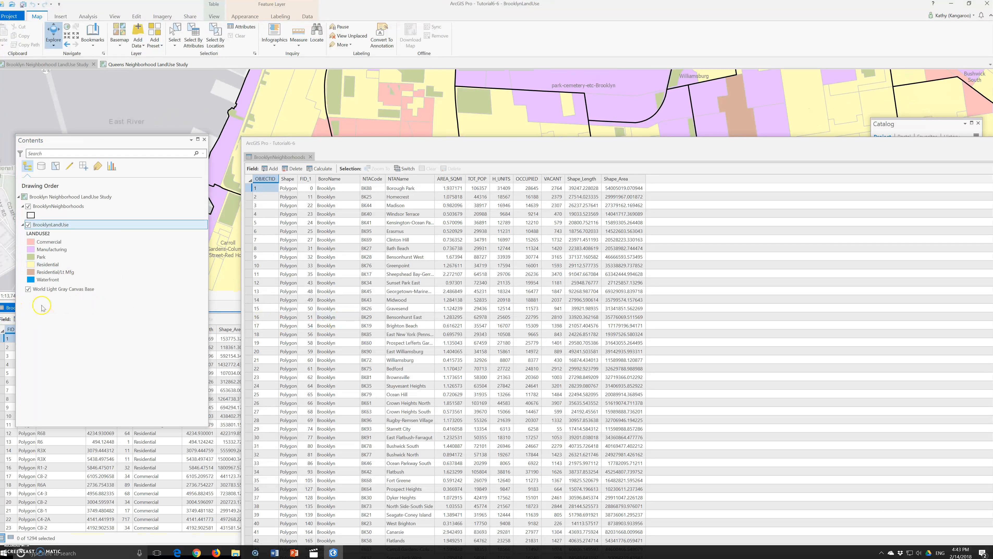
{"action": "left_click_drag", "start_coordinate": [7, 307], "coordinate": [133, 328]}
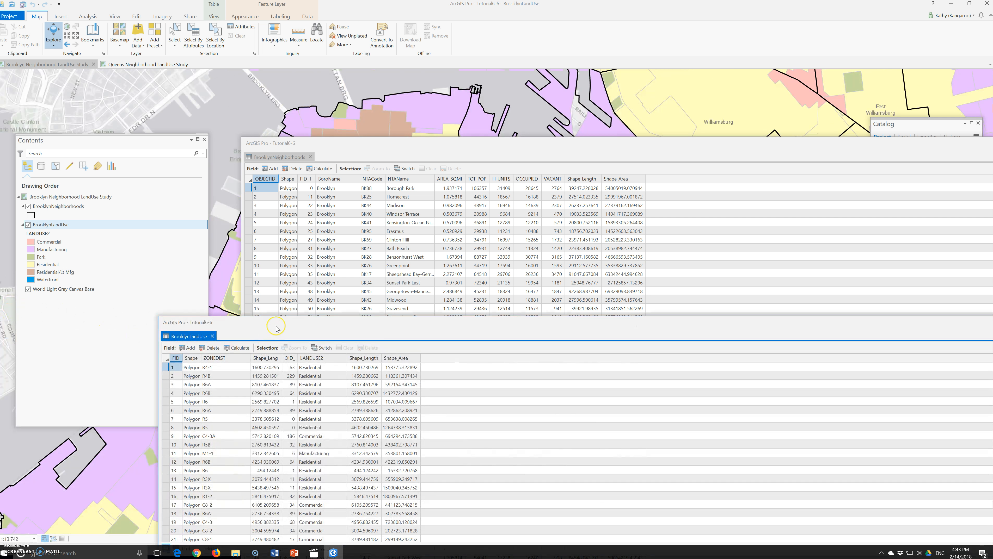
{"action": "left_click", "coordinate": [277, 332]}
{"action": "left_click_drag", "start_coordinate": [309, 321], "coordinate": [534, 225]}
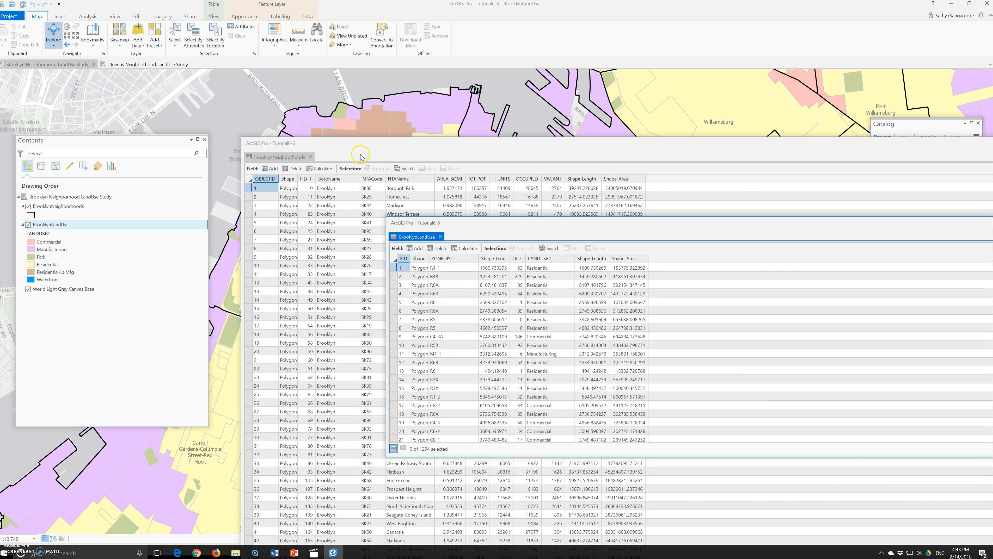
Reposition the floating BrooklynNeighborhoods table so both attribute tables can be viewed together
{"action": "left_click", "coordinate": [359, 141]}
{"action": "left_click_drag", "start_coordinate": [310, 142], "coordinate": [230, 93]}
{"action": "left_click_drag", "start_coordinate": [161, 88], "coordinate": [531, 308]}
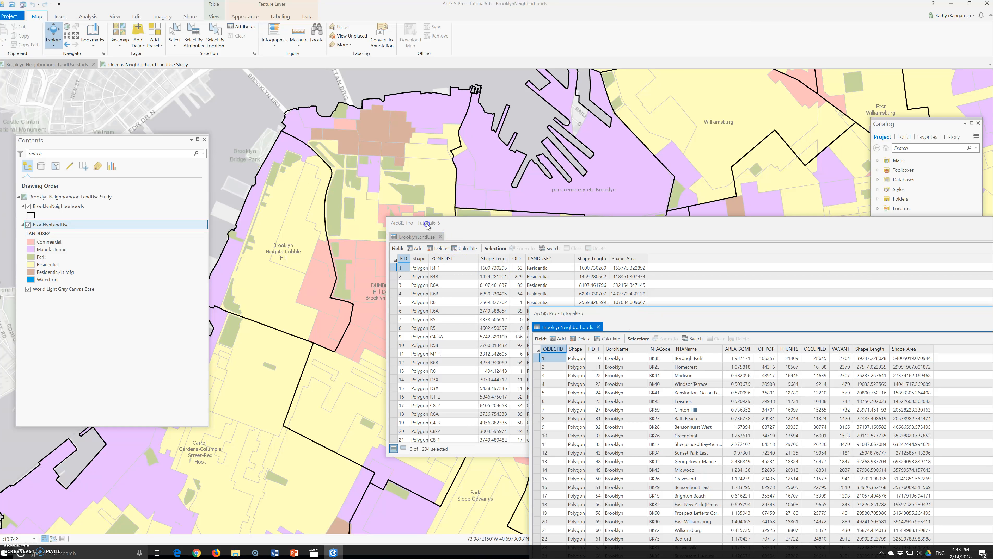
{"action": "left_click_drag", "start_coordinate": [638, 312], "coordinate": [252, 132]}
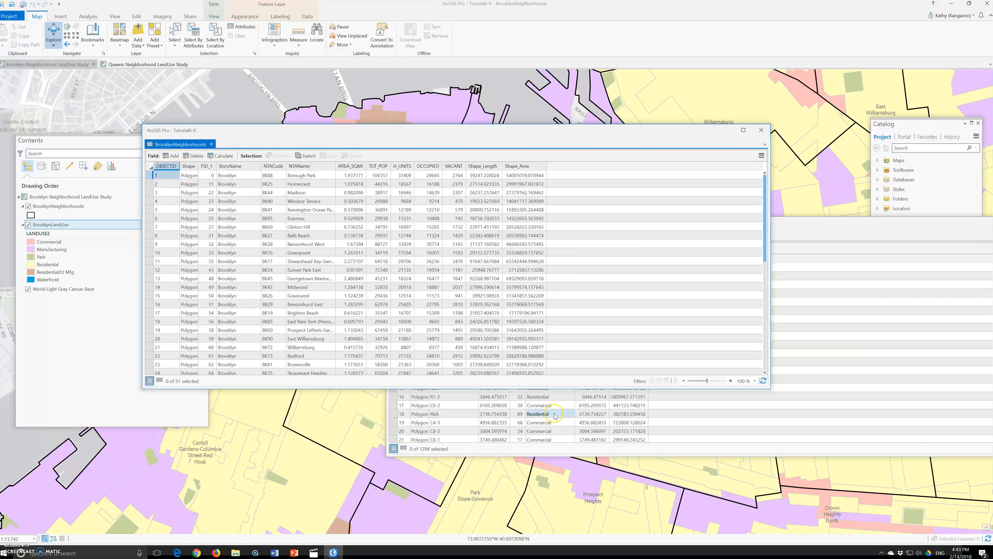
Examine the LANDUSE2 categories and ZONEDIST codes in the BrooklynLandUse table
{"action": "left_click", "coordinate": [555, 416]}
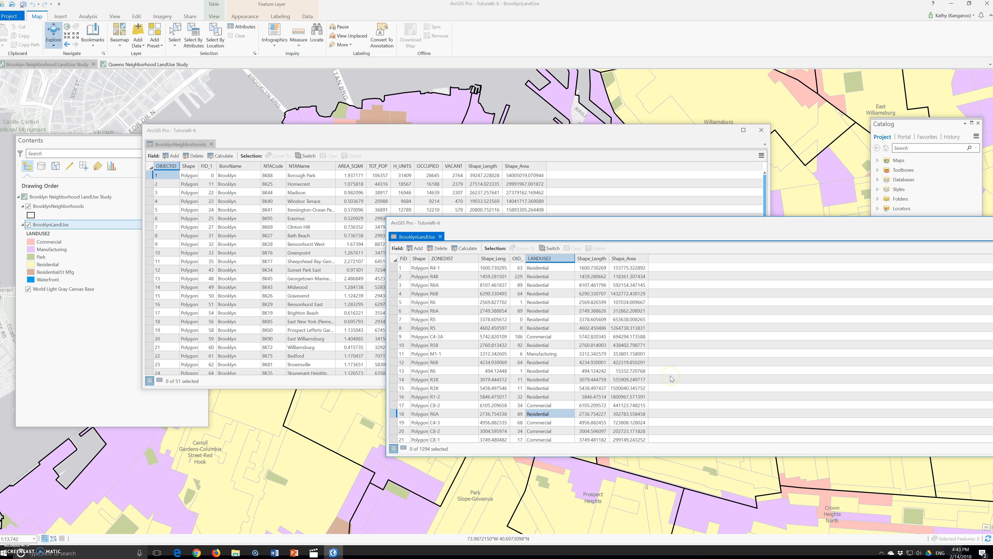
{"action": "left_click", "coordinate": [536, 354]}
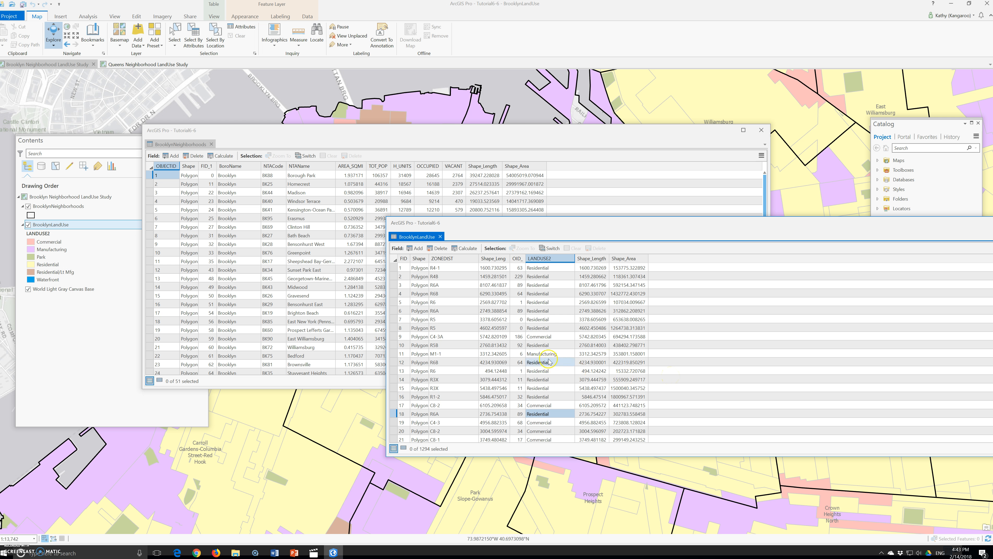
{"action": "left_click", "coordinate": [536, 348]}
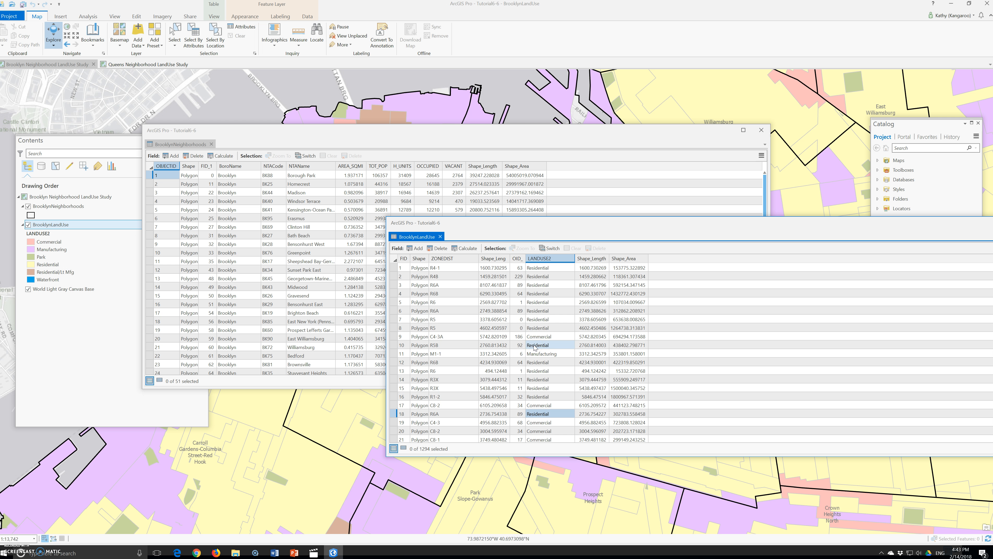
{"action": "left_click", "coordinate": [535, 337]}
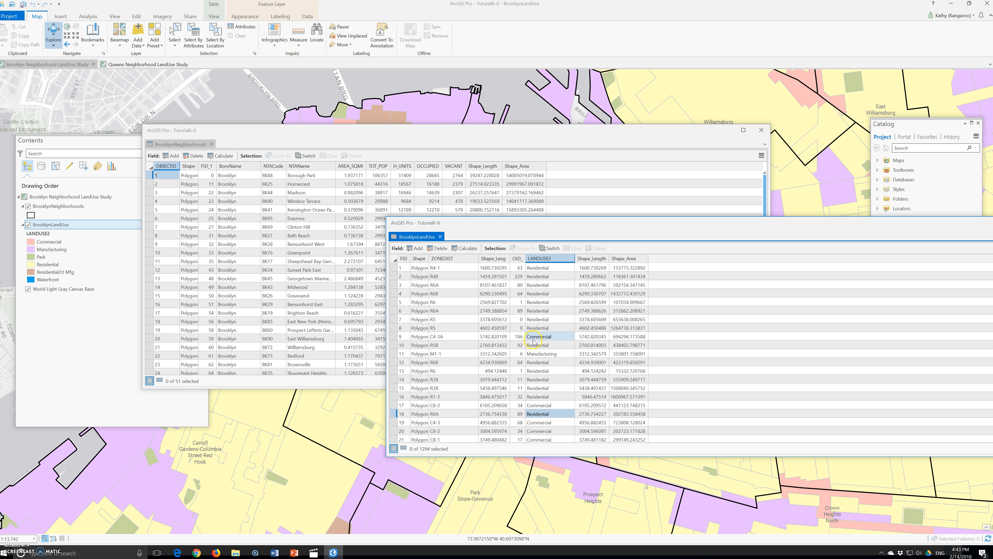
{"action": "left_click", "coordinate": [460, 338]}
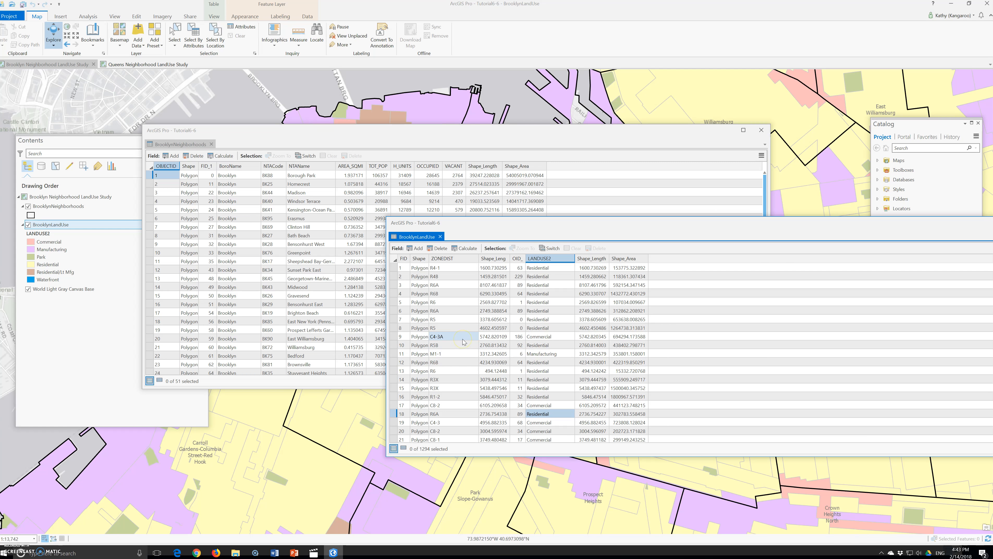
{"action": "left_click", "coordinate": [465, 336]}
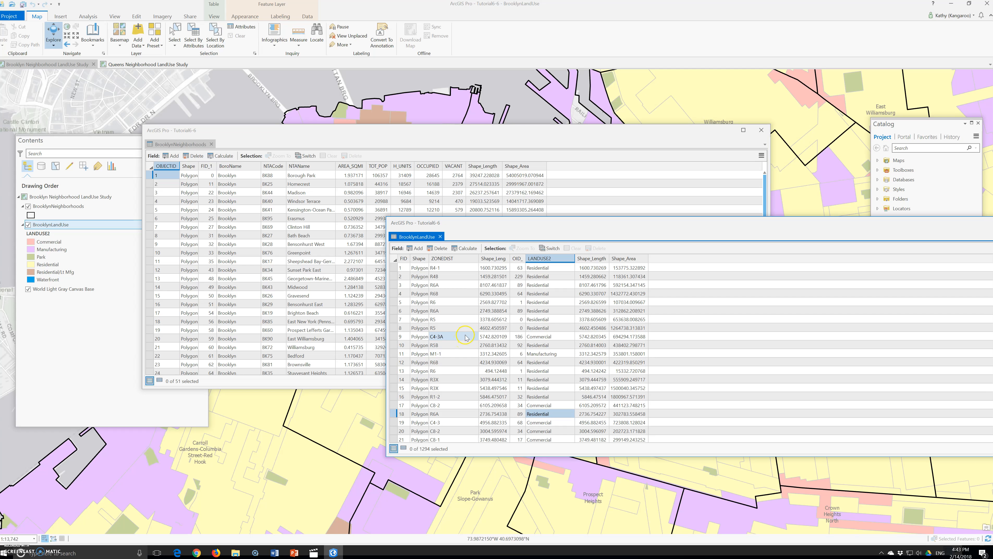
{"action": "left_click", "coordinate": [382, 315]}
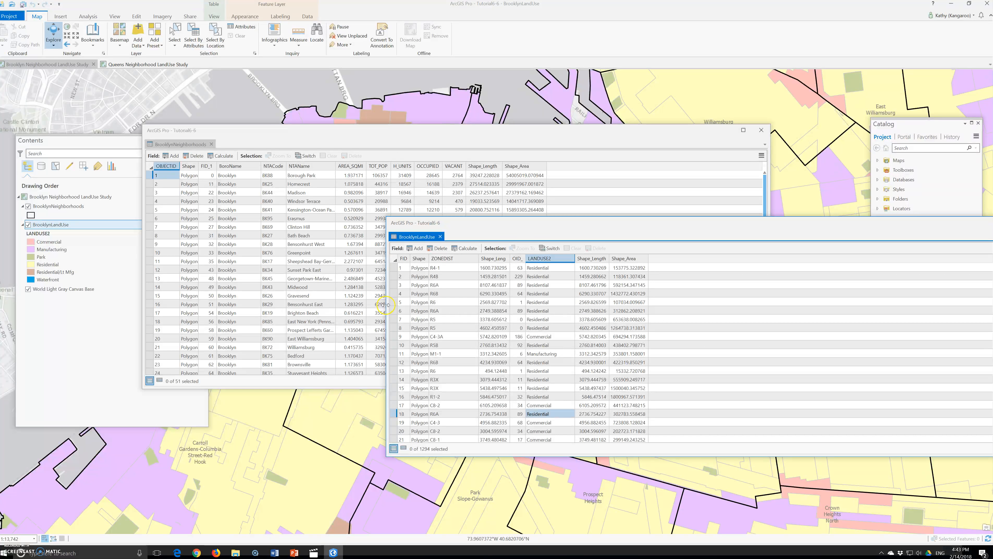
Move the BrooklynLandUse table aside to uncover more neighborhood fields and compare the attributes and records of both tables
{"action": "left_click_drag", "start_coordinate": [386, 305], "coordinate": [762, 366]}
{"action": "left_click_drag", "start_coordinate": [871, 228], "coordinate": [602, 225]}
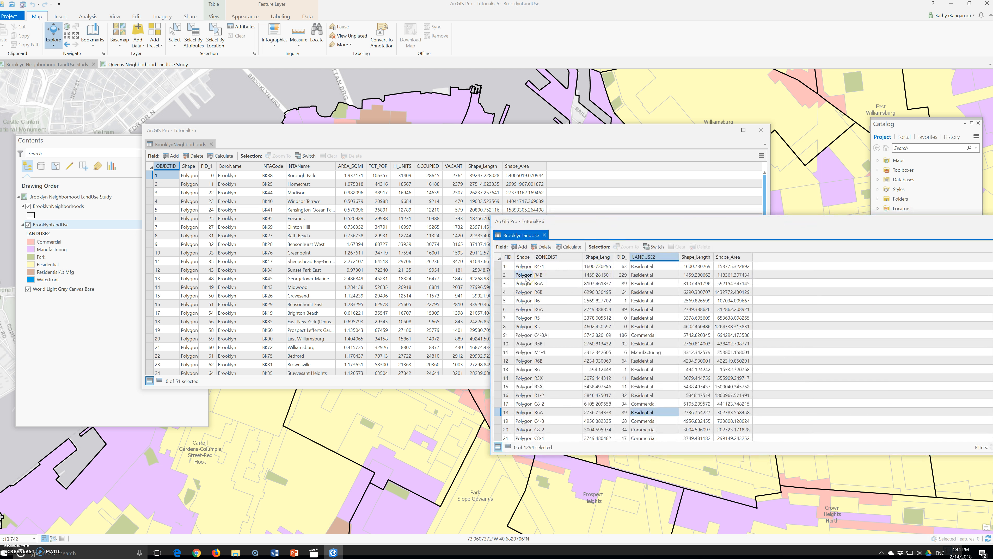
{"action": "left_click", "coordinate": [733, 267]}
{"action": "left_click", "coordinate": [547, 261]}
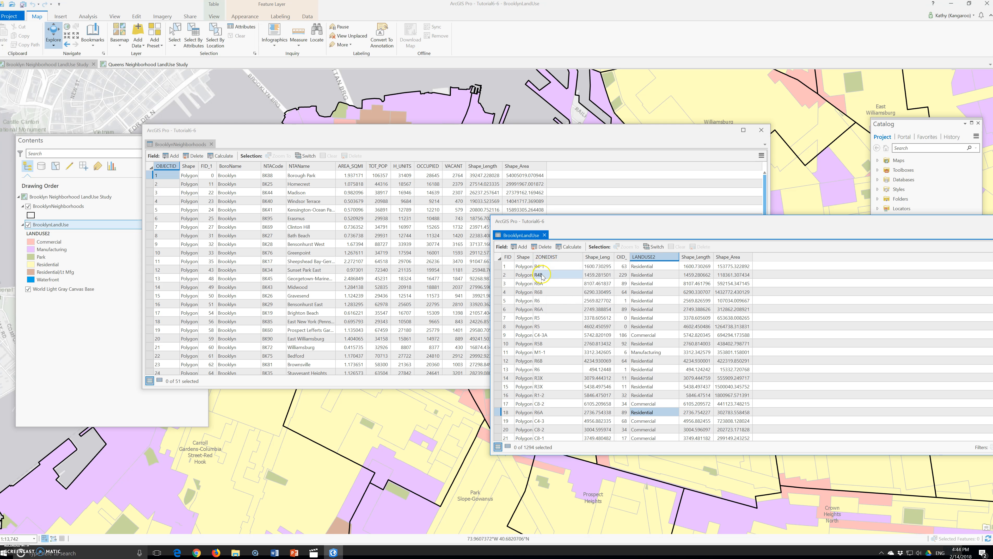
{"action": "left_click", "coordinate": [451, 172]}
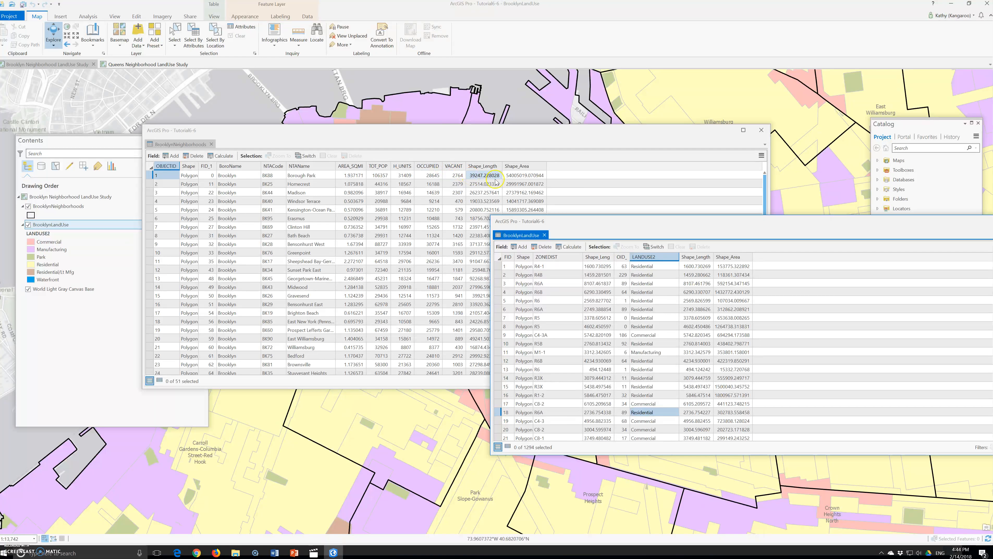
{"action": "left_click", "coordinate": [559, 266]}
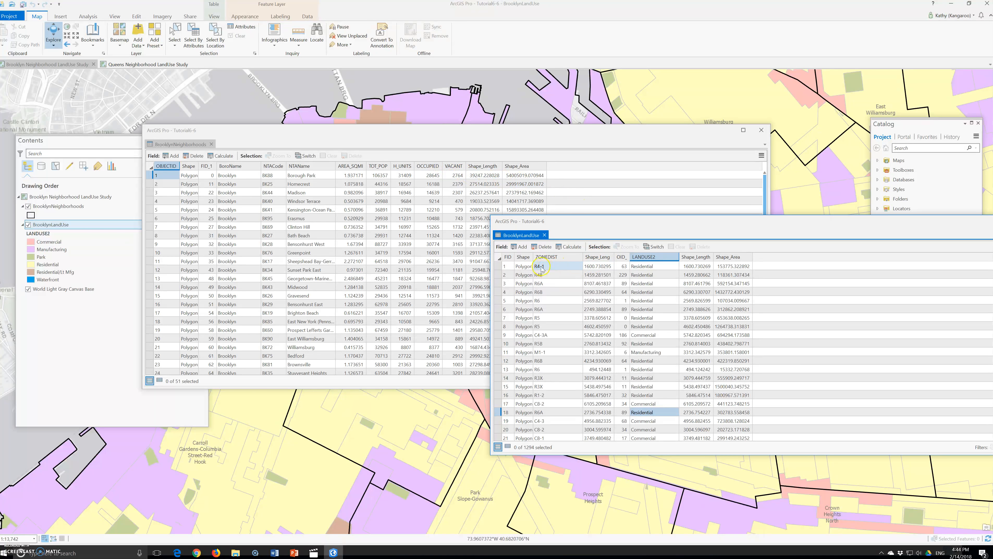
{"action": "left_click", "coordinate": [517, 267]}
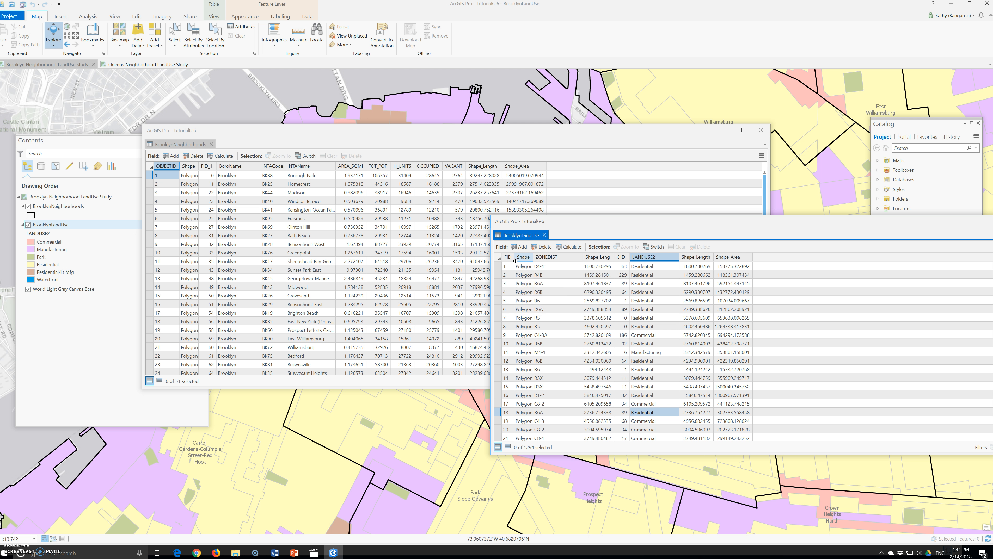
{"action": "left_click", "coordinate": [517, 283]}
{"action": "left_click", "coordinate": [507, 294]}
Open the Union analysis tool and set BrooklynNeighborhoods and BrooklynLandUse as its input features
{"action": "left_click", "coordinate": [89, 17]}
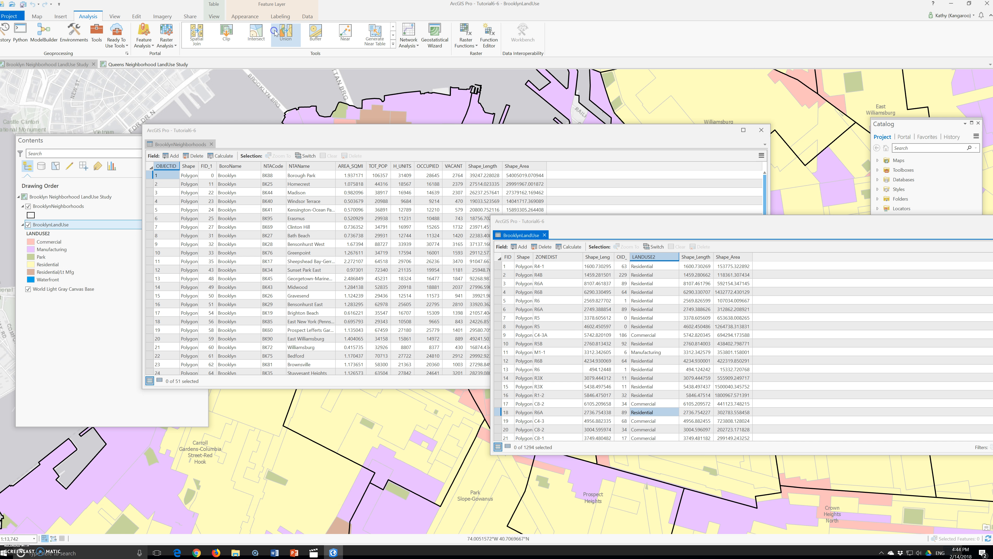
{"action": "left_click", "coordinate": [286, 32]}
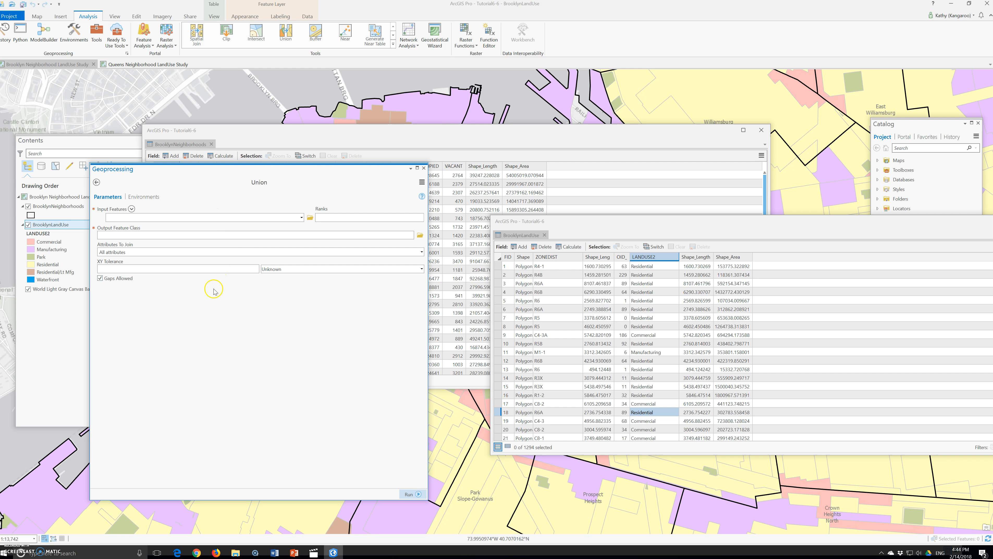
{"action": "left_click", "coordinate": [301, 217]}
{"action": "left_click", "coordinate": [135, 227]}
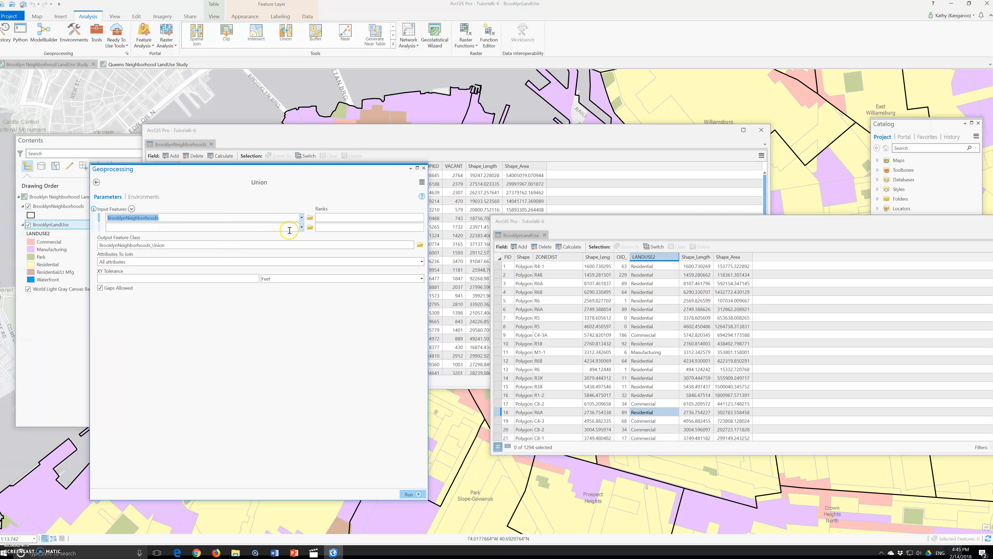
{"action": "left_click", "coordinate": [301, 227]}
{"action": "left_click", "coordinate": [157, 245]}
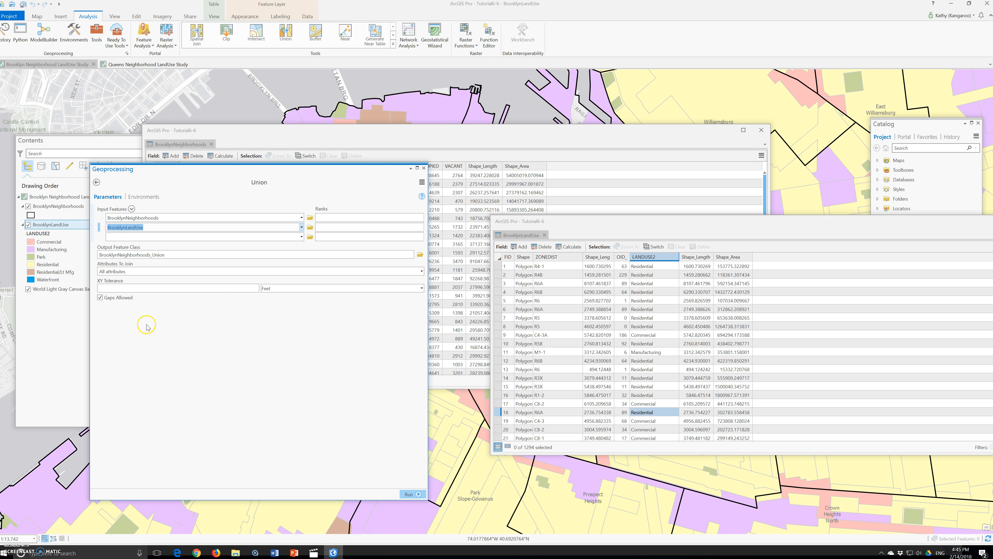
{"action": "left_click", "coordinate": [419, 254]}
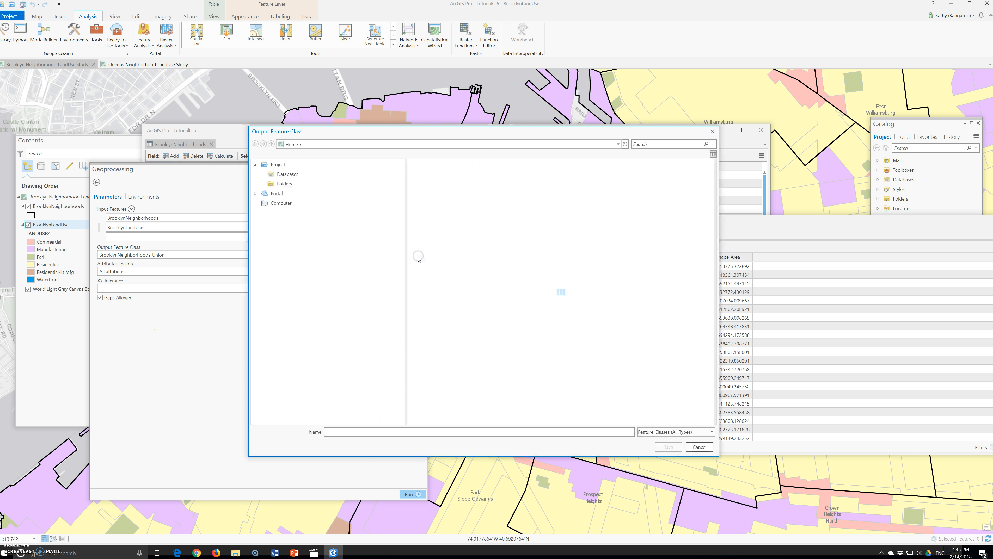
{"action": "left_click", "coordinate": [286, 177]}
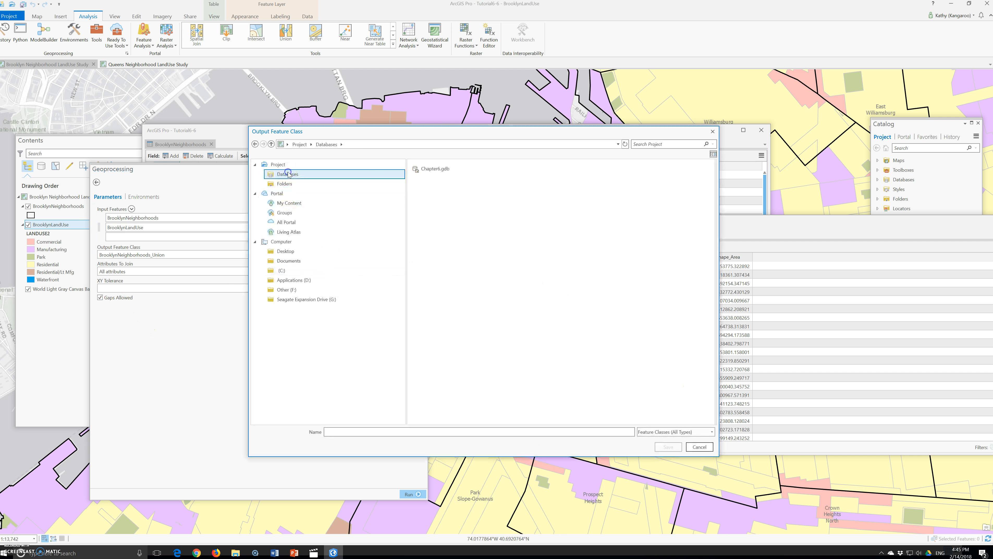
{"action": "double_click", "coordinate": [434, 169]}
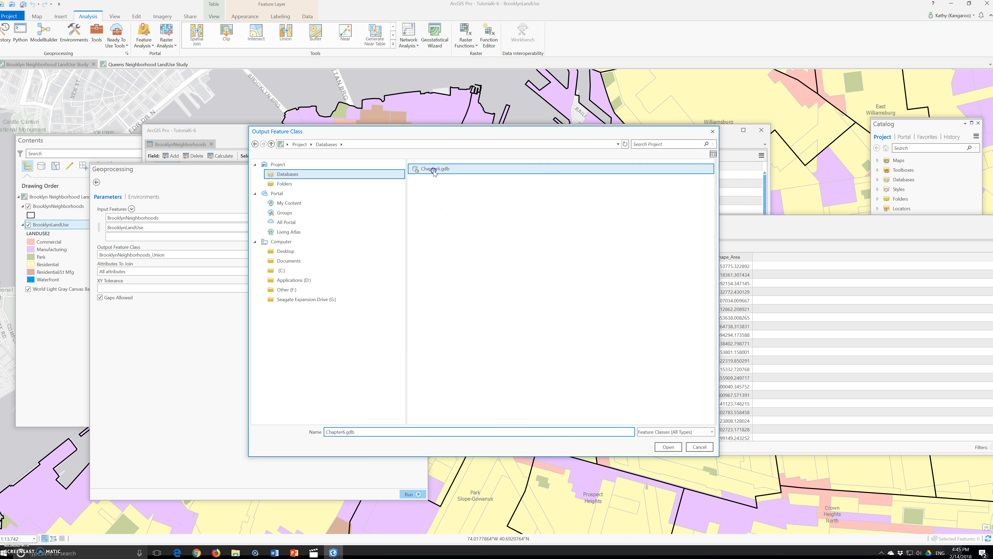
{"action": "left_click", "coordinate": [712, 132]}
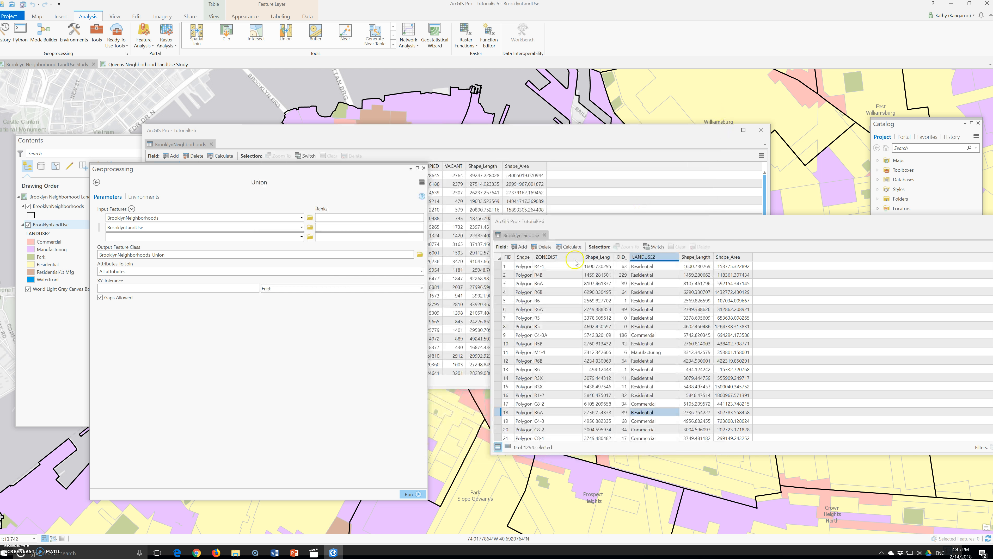
Run the Union with BrooklynNeighborhoods_Union as the output feature class and close the tool
{"action": "left_click", "coordinate": [409, 494]}
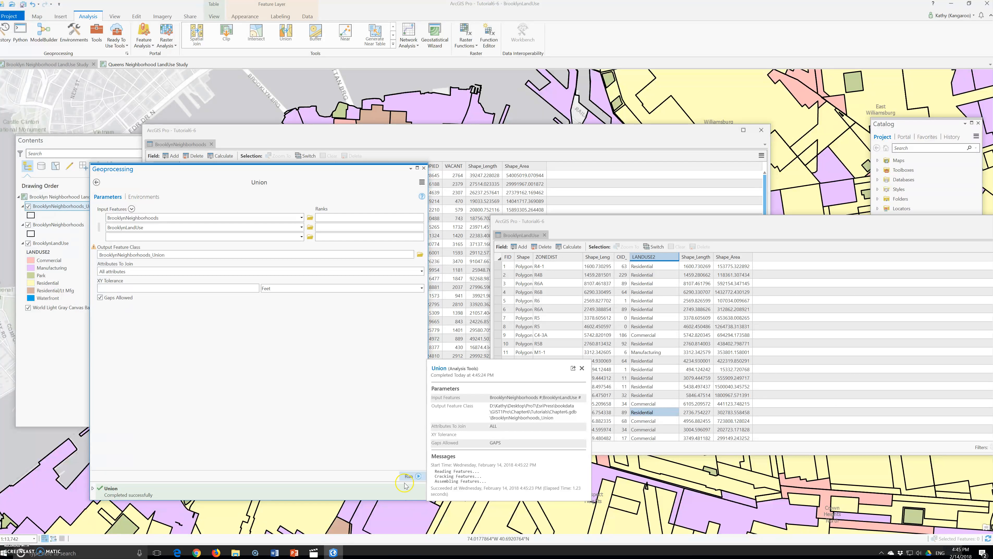
{"action": "left_click", "coordinate": [284, 144]}
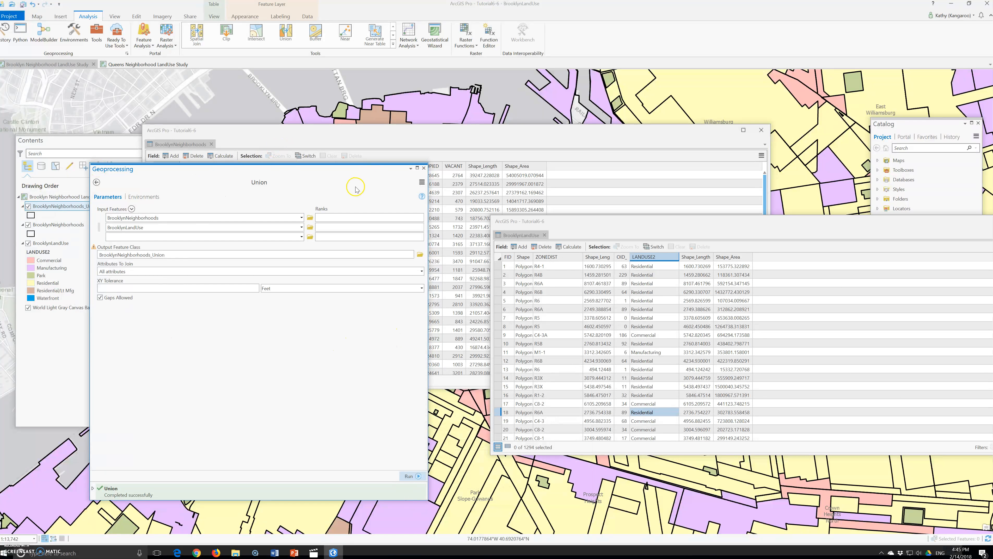
{"action": "left_click", "coordinate": [423, 169]}
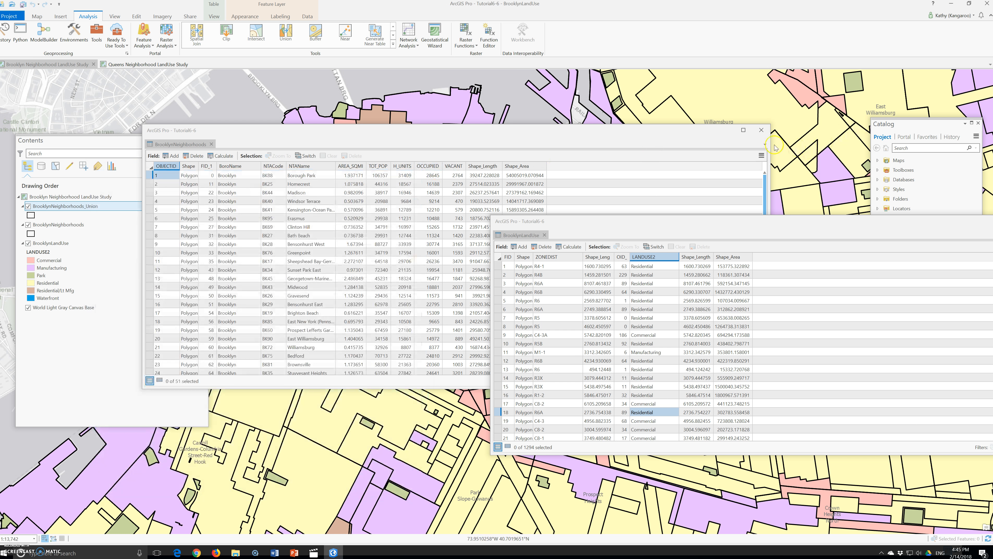
Open the attribute table of the BrooklynNeighborhoods_Union layer
{"action": "right_click", "coordinate": [65, 206]}
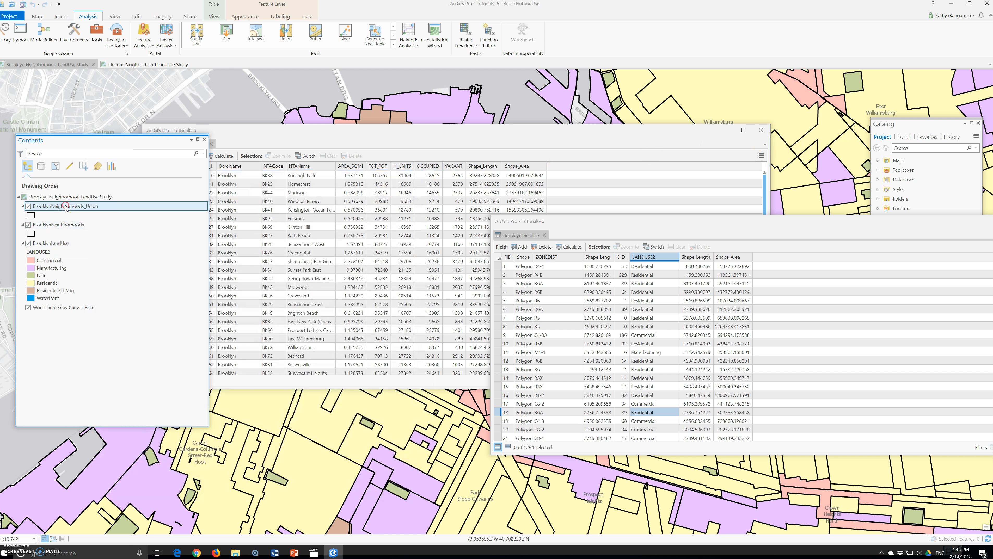
{"action": "left_click", "coordinate": [106, 243]}
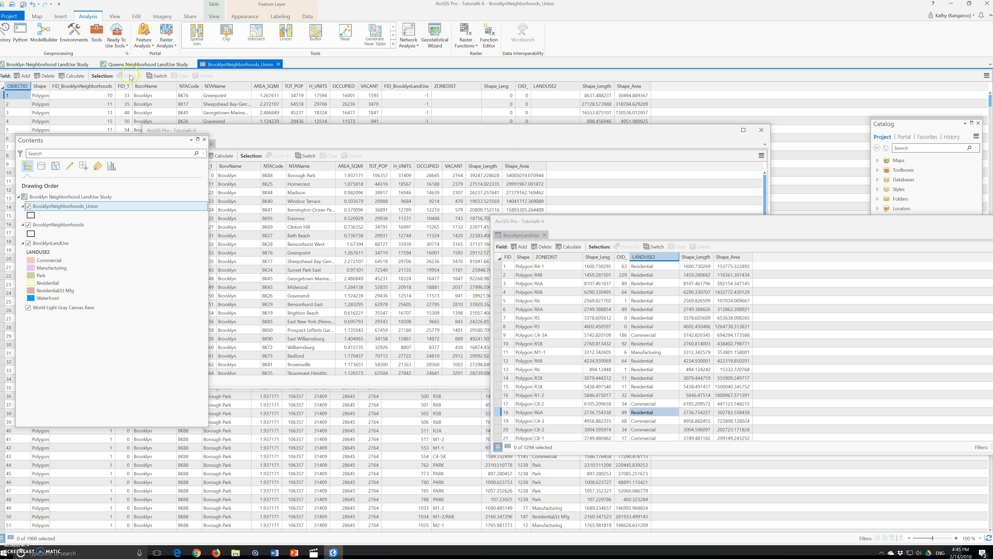
Return to the Brooklyn map and dock the floating BrooklynNeighborhoods and BrooklynLandUse tables alongside the other open views
{"action": "left_click", "coordinate": [47, 64]}
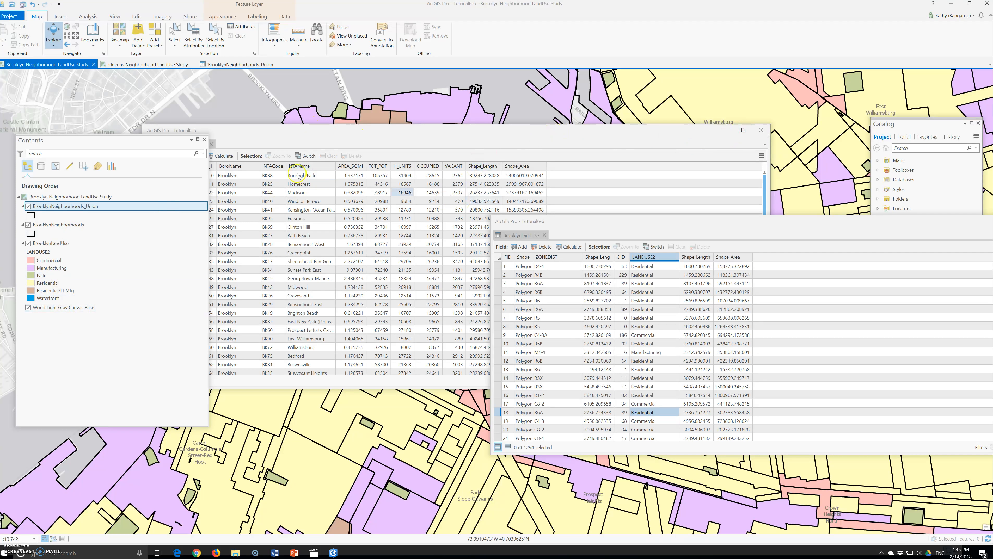
{"action": "left_click_drag", "start_coordinate": [178, 138], "coordinate": [174, 136]}
{"action": "left_click", "coordinate": [199, 145]}
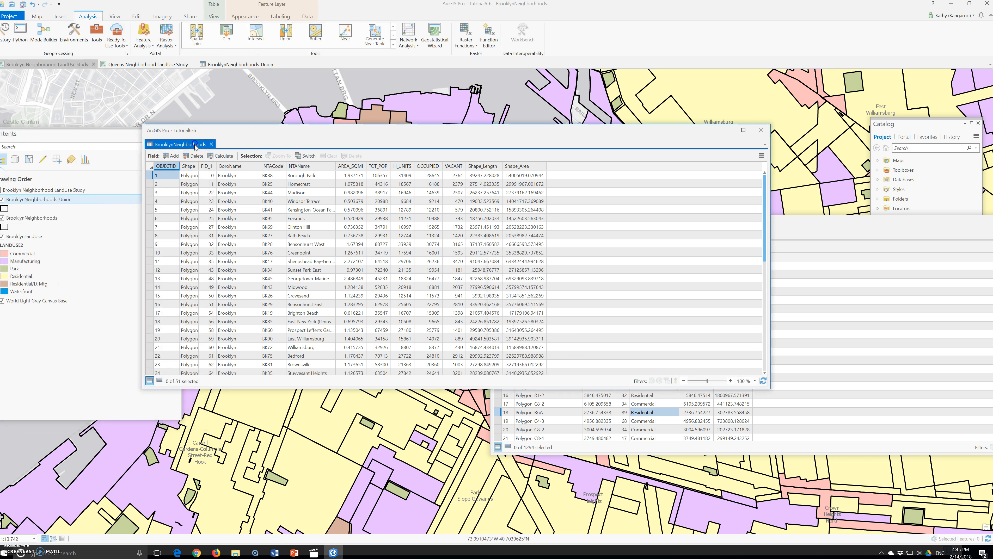
{"action": "left_click_drag", "start_coordinate": [191, 148], "coordinate": [313, 66]}
{"action": "left_click_drag", "start_coordinate": [504, 224], "coordinate": [350, 55]}
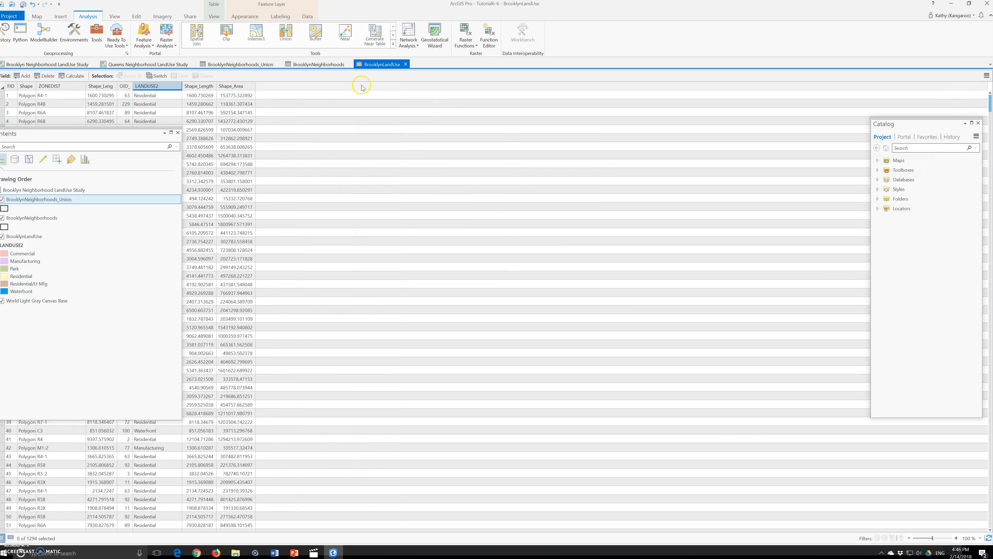
Switch to the Queens Neighborhood LandUse Study map and hide the QueensLandUse and QueensNeighborhoods layers
{"action": "left_click", "coordinate": [47, 64]}
{"action": "left_click", "coordinate": [129, 64]}
{"action": "left_click", "coordinate": [59, 65]}
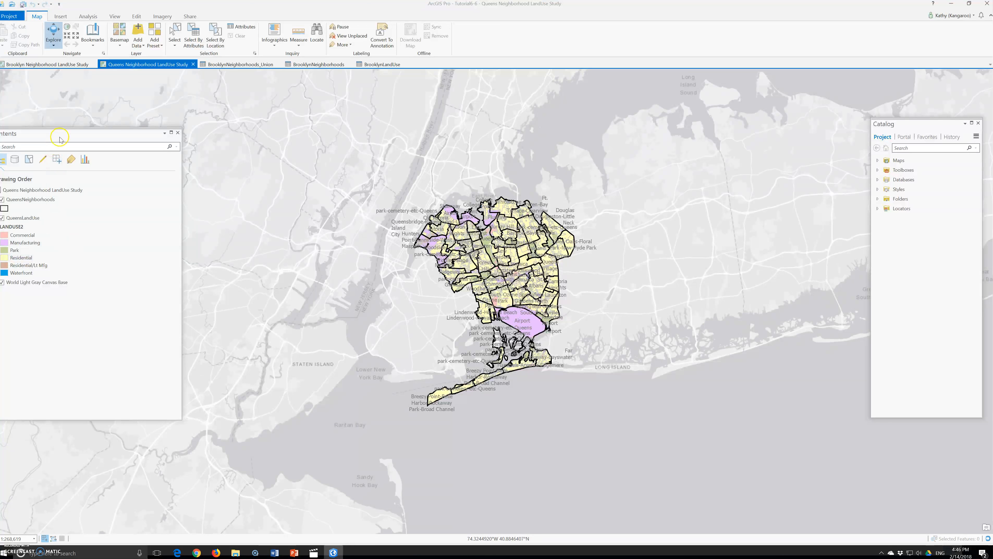
{"action": "left_click_drag", "start_coordinate": [60, 137], "coordinate": [121, 124]}
{"action": "left_click", "coordinate": [68, 205]}
{"action": "left_click", "coordinate": [70, 269]}
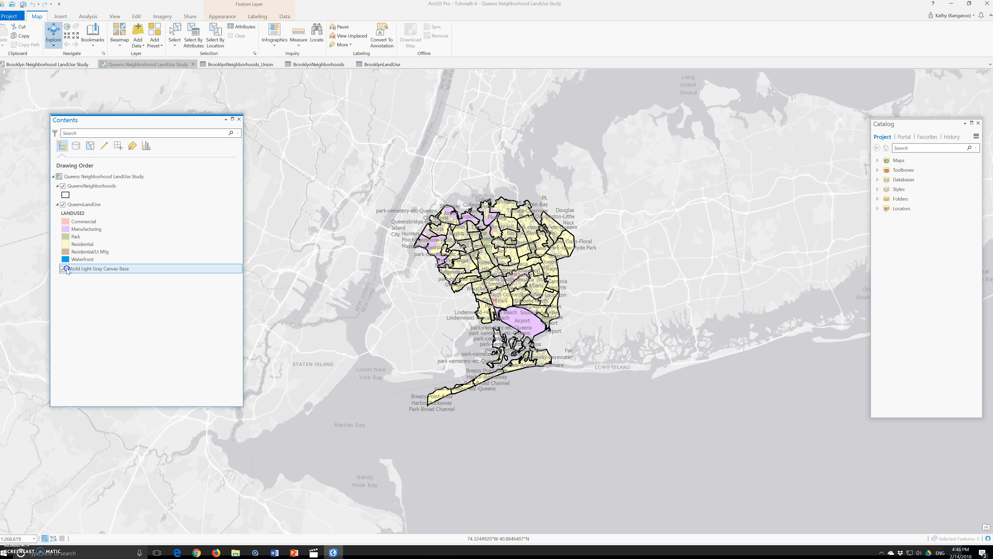
{"action": "left_click", "coordinate": [63, 205]}
{"action": "left_click", "coordinate": [63, 186]}
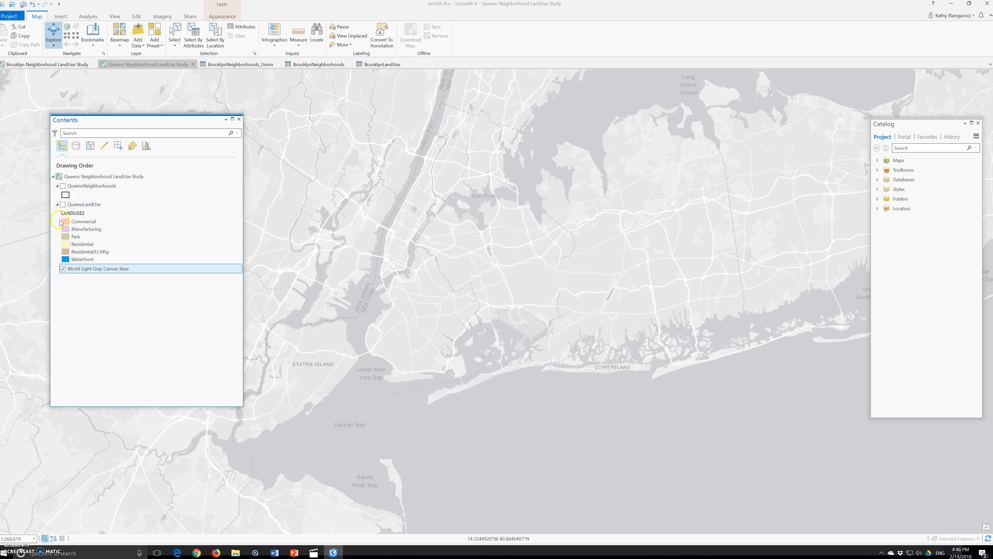
Expand the project's Chapter6, Tutorials and Index folders in the catalog to examine their contents
{"action": "left_click", "coordinate": [884, 200]}
{"action": "left_click", "coordinate": [878, 200]}
{"action": "left_click", "coordinate": [883, 218]}
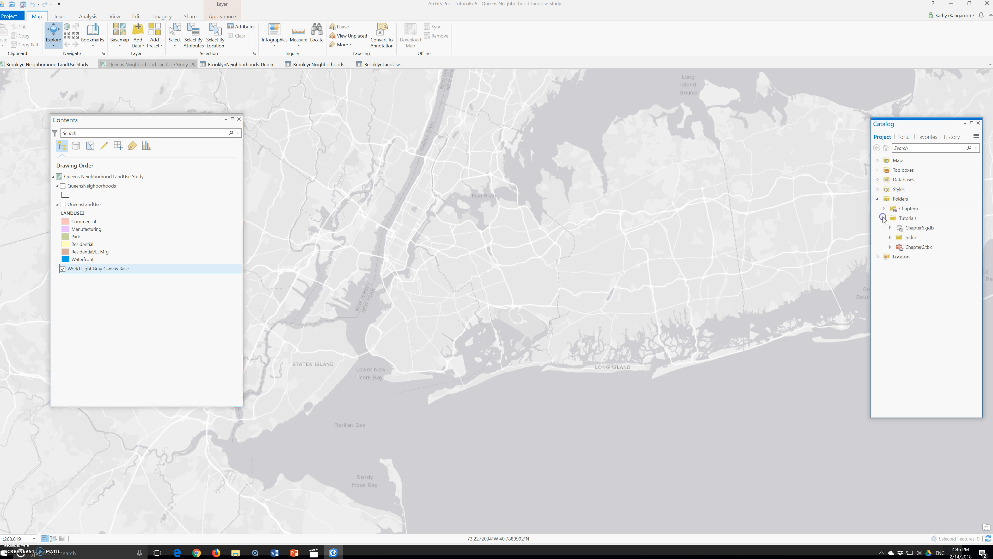
{"action": "left_click", "coordinate": [890, 237]}
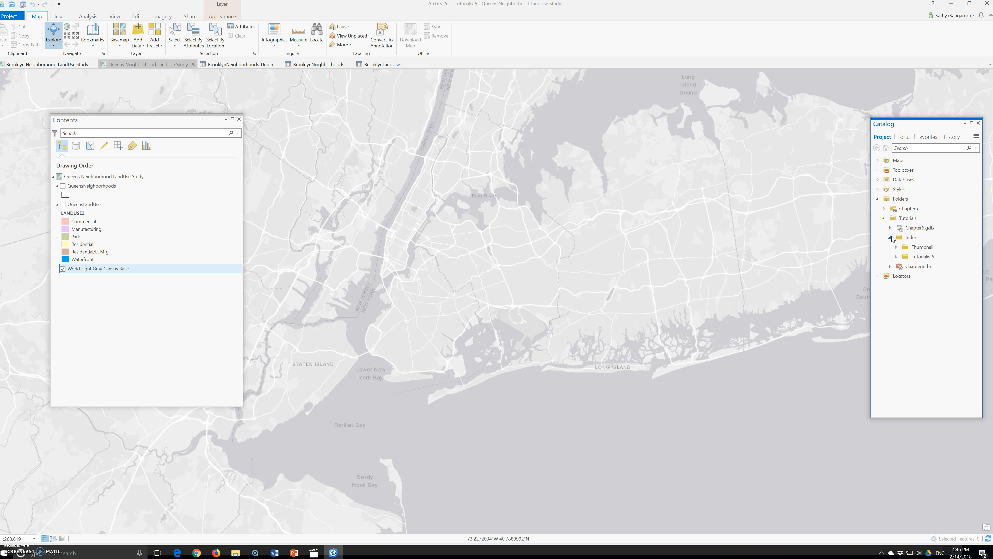
{"action": "left_click", "coordinate": [892, 218]}
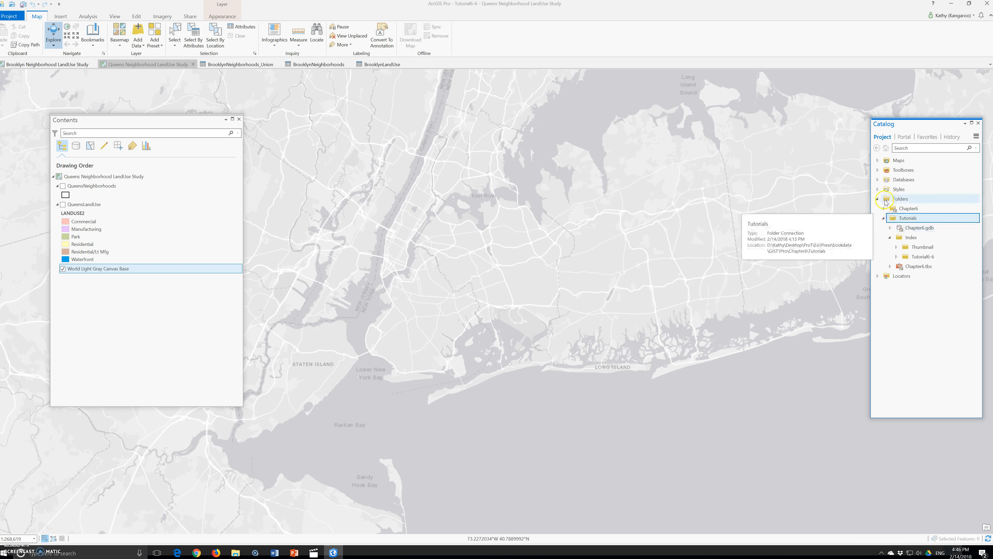
{"action": "left_click", "coordinate": [887, 208]}
{"action": "left_click", "coordinate": [885, 208]}
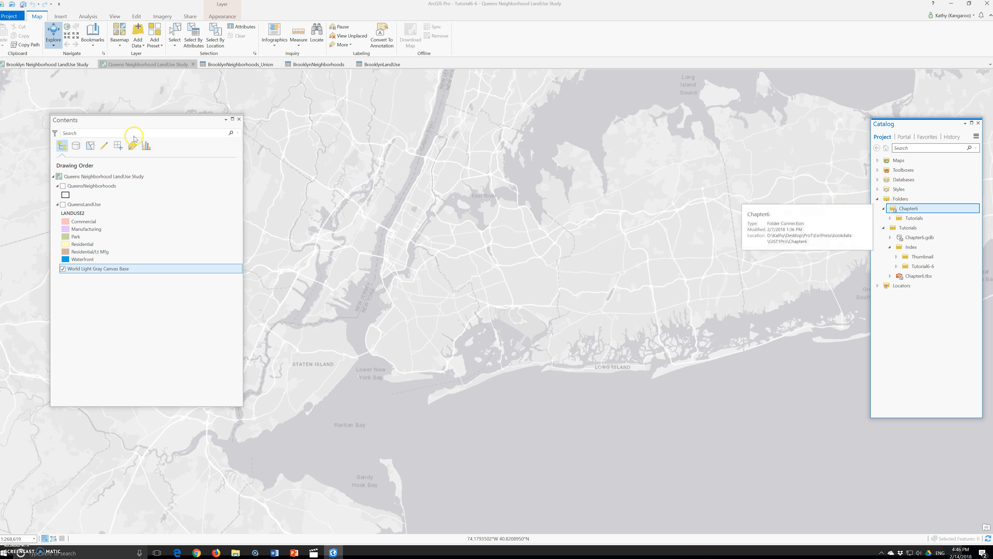
{"action": "left_click", "coordinate": [138, 32]}
{"action": "left_click", "coordinate": [383, 186]}
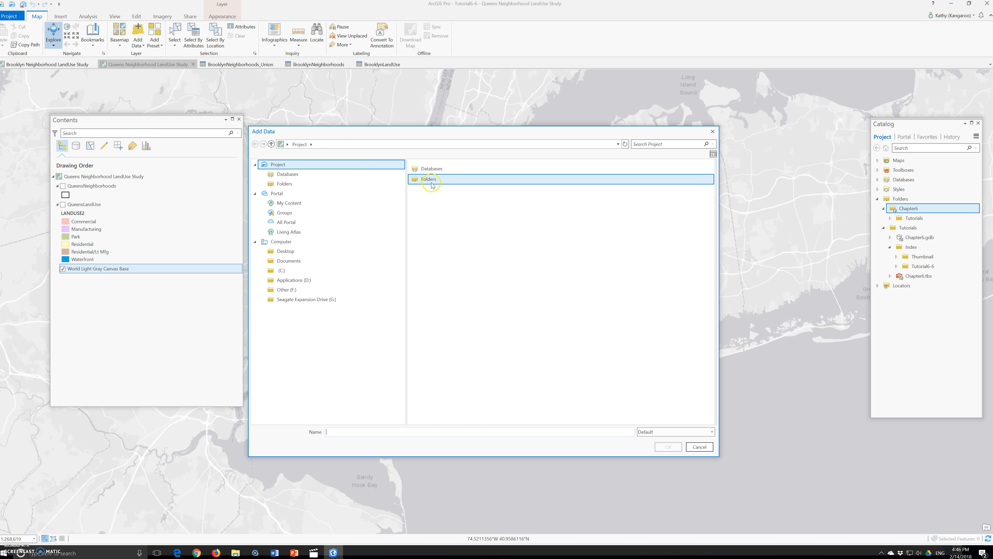
{"action": "double_click", "coordinate": [431, 182]}
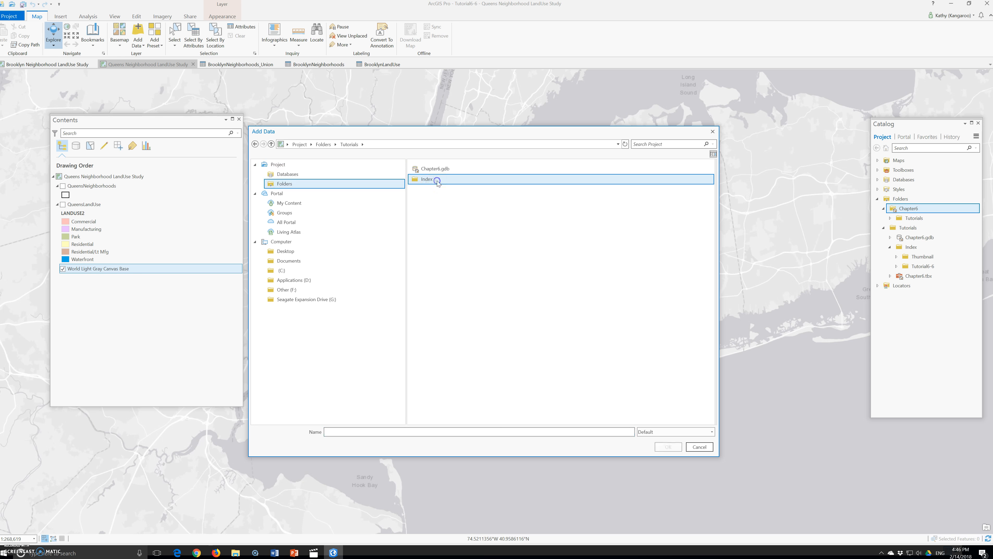
{"action": "double_click", "coordinate": [438, 183]}
{"action": "double_click", "coordinate": [437, 180]}
{"action": "left_click", "coordinate": [313, 169]}
{"action": "left_click", "coordinate": [255, 144]}
{"action": "left_click", "coordinate": [254, 144]}
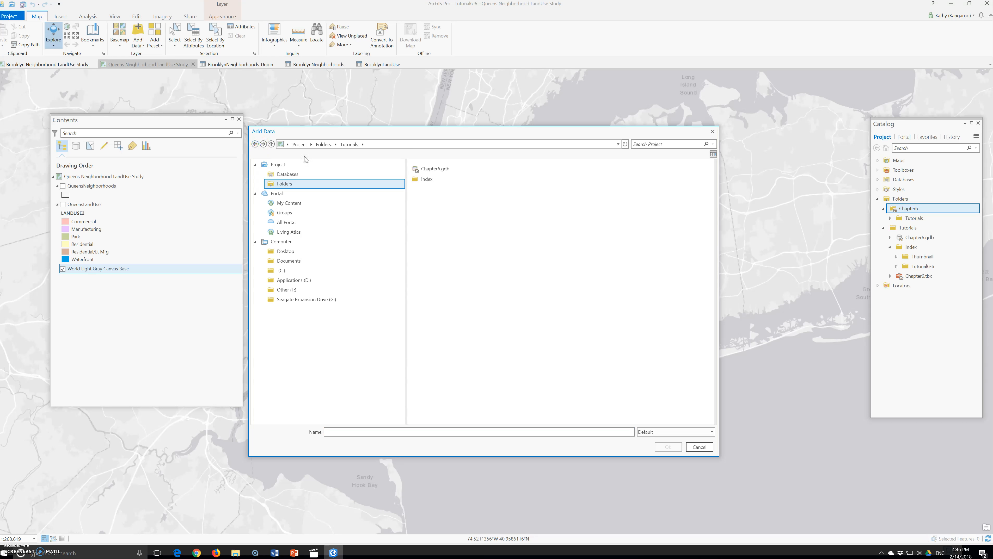
{"action": "double_click", "coordinate": [438, 169]}
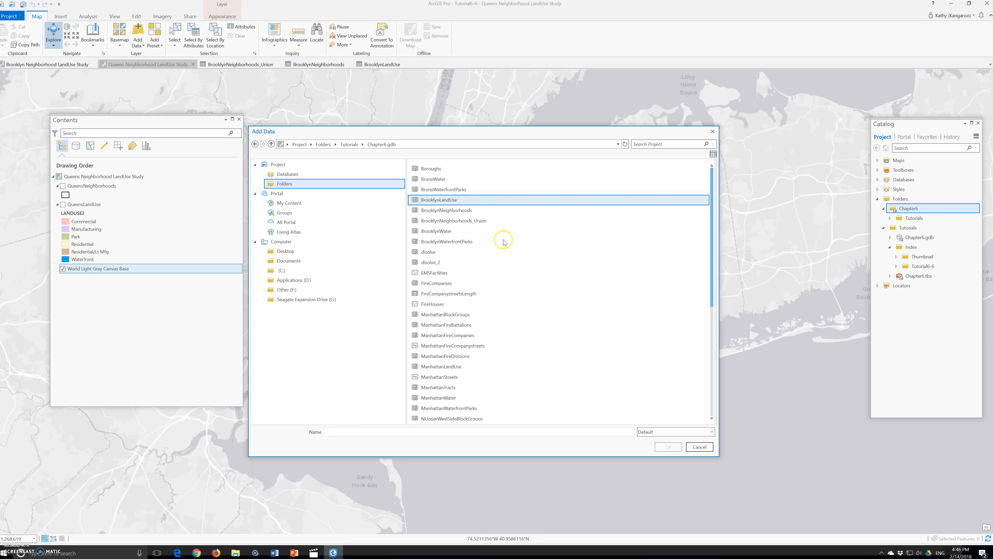
{"action": "left_click", "coordinate": [533, 261]}
{"action": "scroll", "coordinate": [536, 265], "scroll_direction": "down", "scroll_amount": 6}
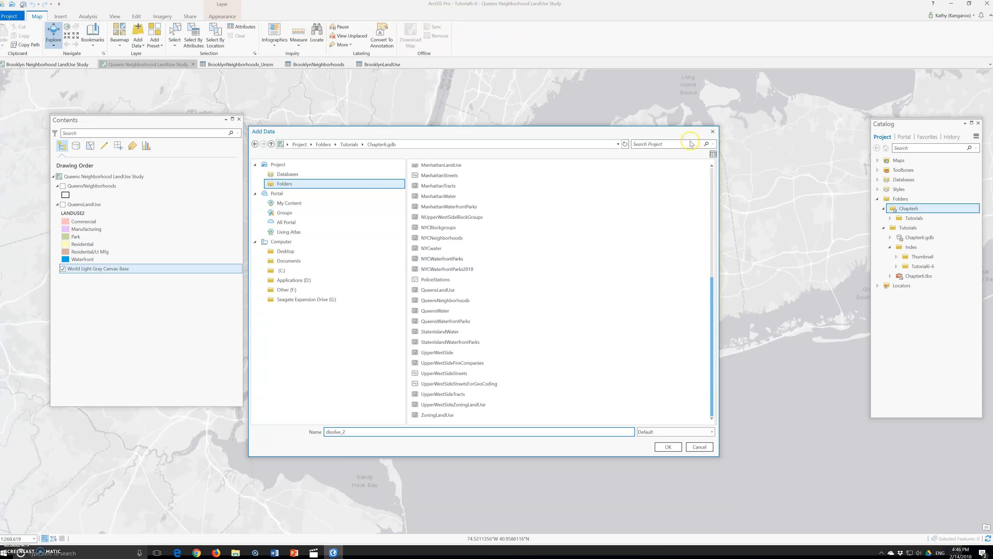
{"action": "left_click", "coordinate": [712, 131]}
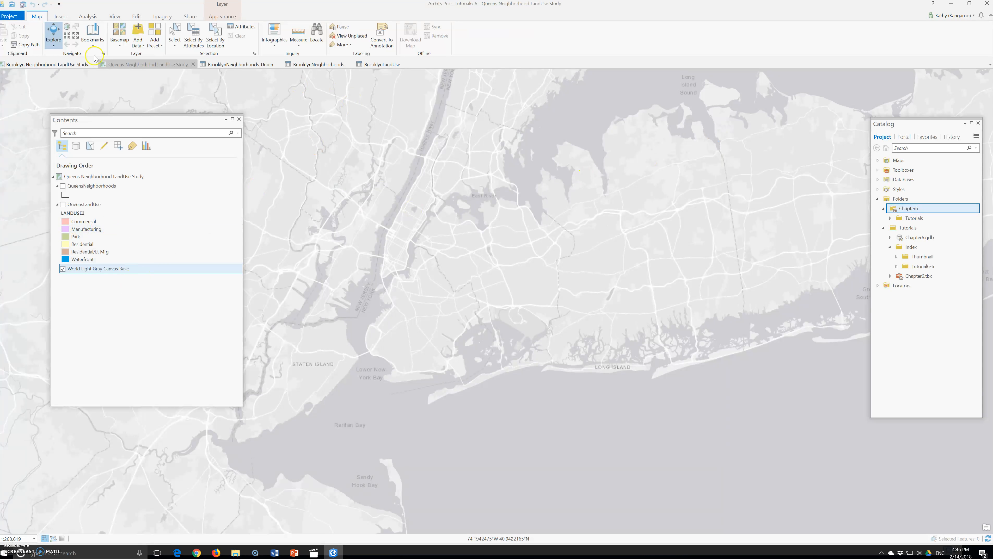
Open the Union analysis tool and set QueensNeighborhoods and QueensLandUse as its input features
{"action": "left_click", "coordinate": [89, 17]}
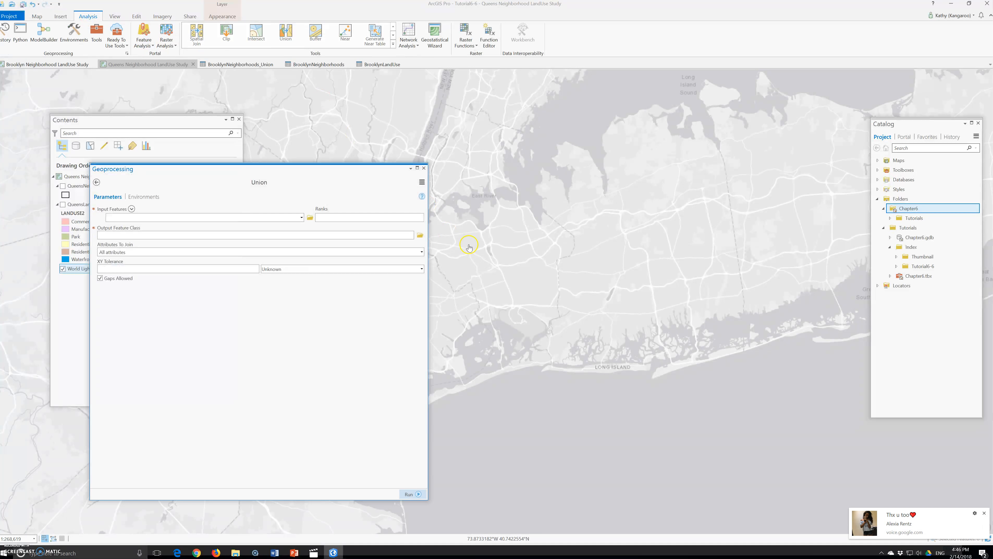
{"action": "left_click", "coordinate": [301, 217]}
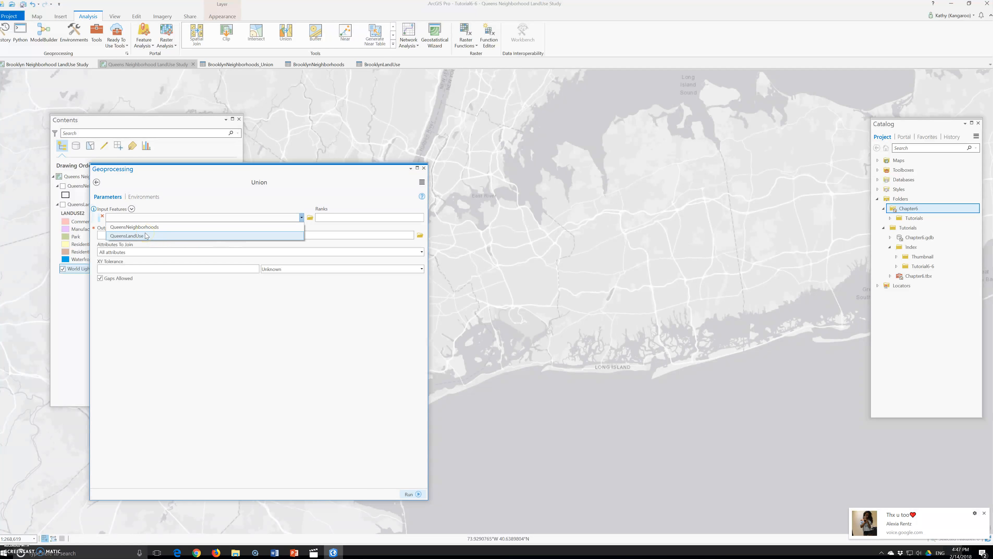
{"action": "left_click", "coordinate": [166, 231]}
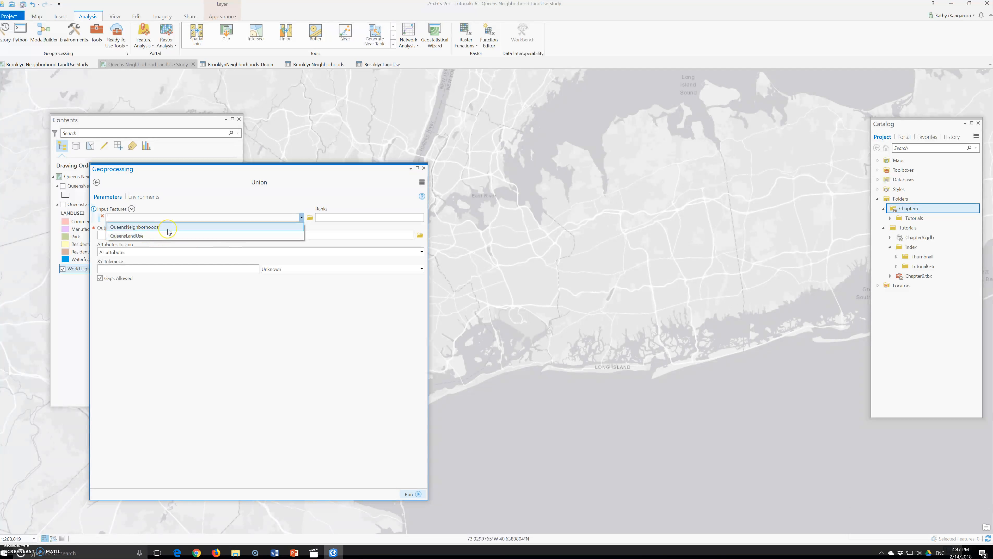
{"action": "left_click", "coordinate": [168, 230]}
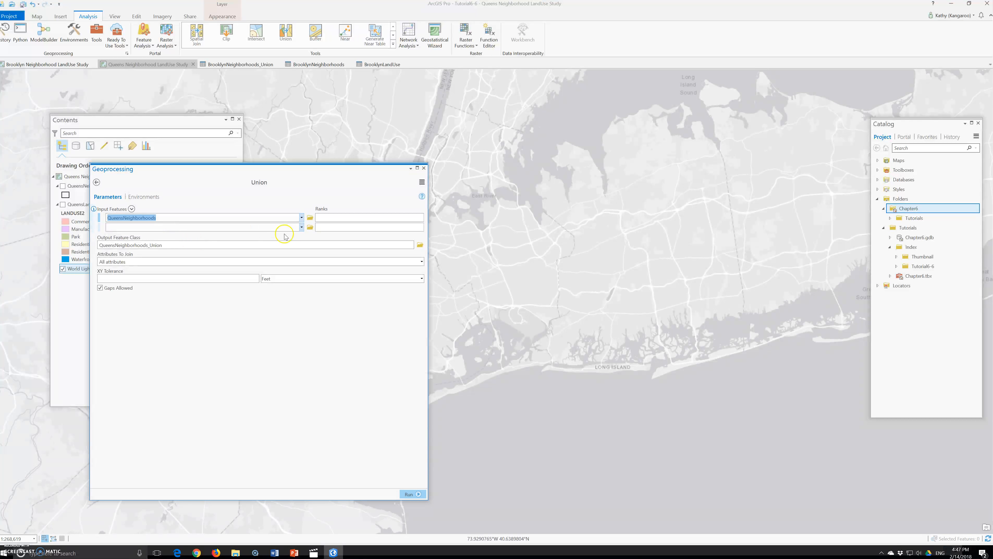
{"action": "left_click", "coordinate": [301, 227]}
{"action": "left_click", "coordinate": [145, 241]}
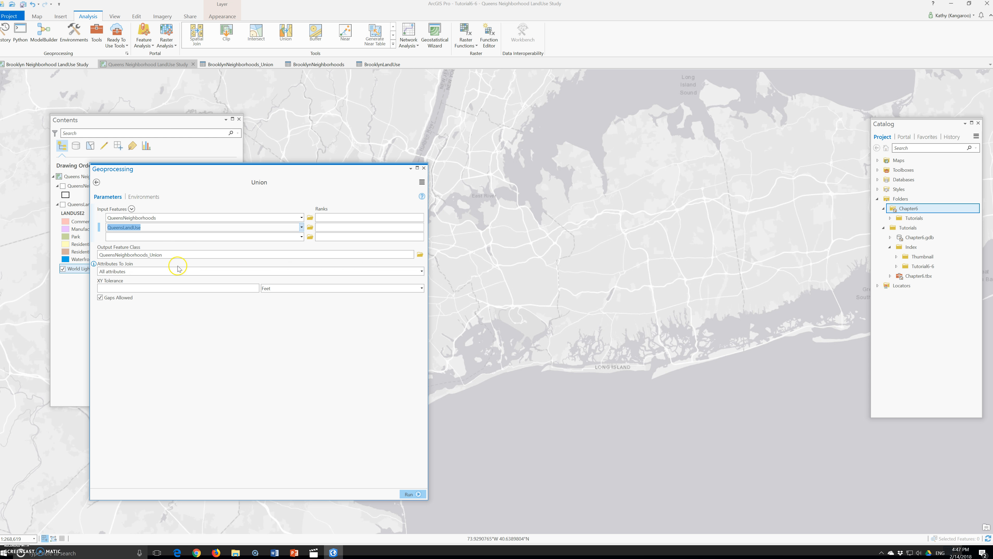
Set the output feature class to Union, stored in the Chapter6.gdb project database
{"action": "left_click", "coordinate": [420, 255]}
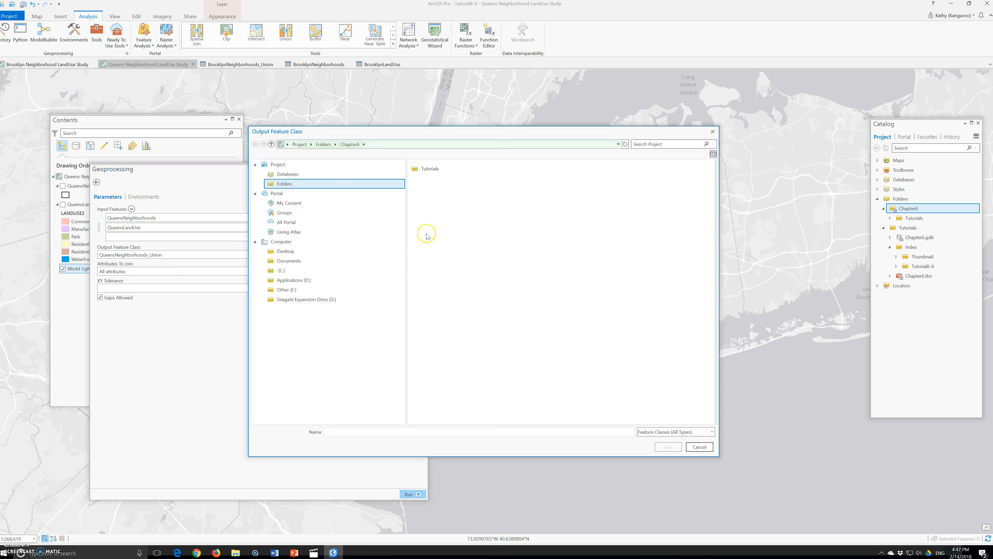
{"action": "left_click", "coordinate": [282, 174]}
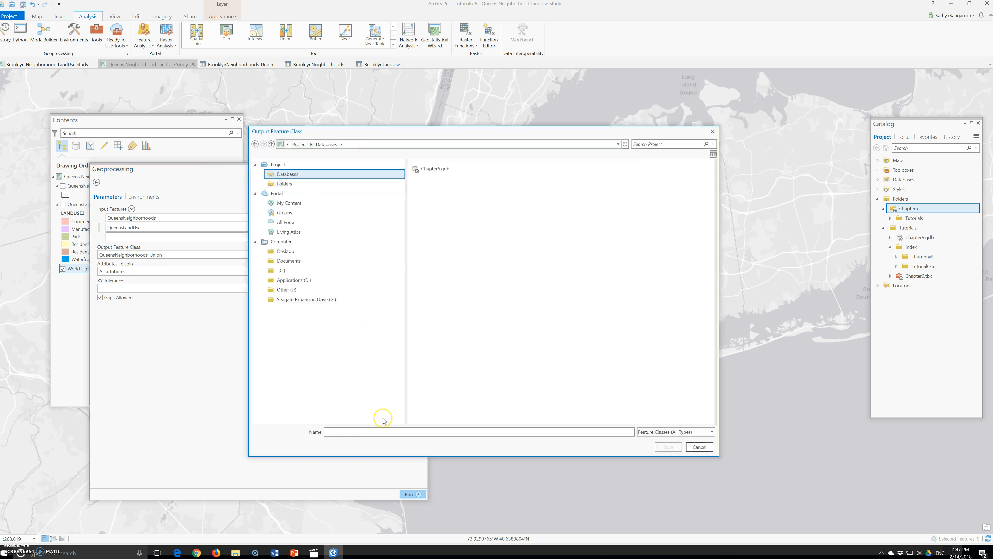
{"action": "double_click", "coordinate": [489, 169]}
{"action": "left_click", "coordinate": [350, 433]}
{"action": "type", "text": "Union"}
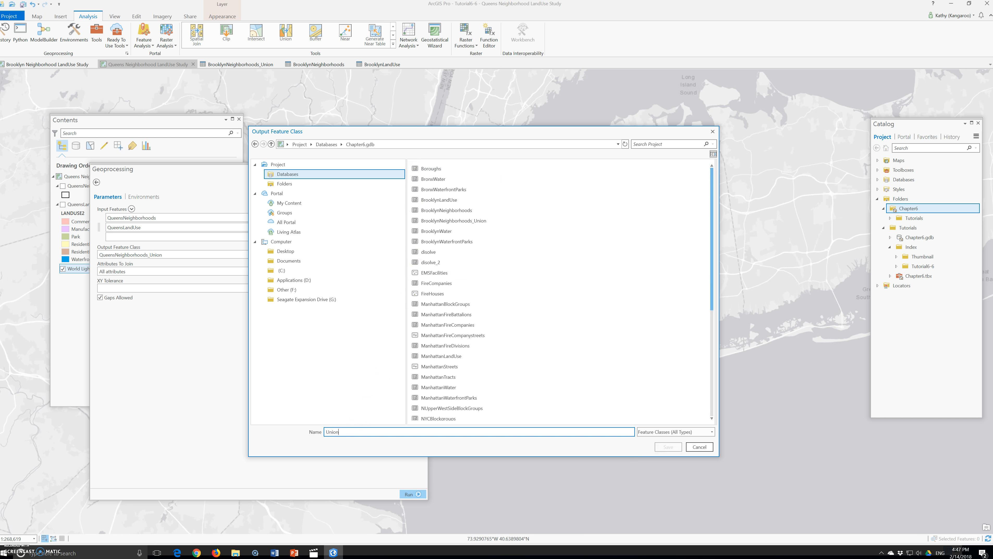
{"action": "key", "text": "Return"}
Run the Union on the Queens layers and close the tool
{"action": "left_click", "coordinate": [409, 495]}
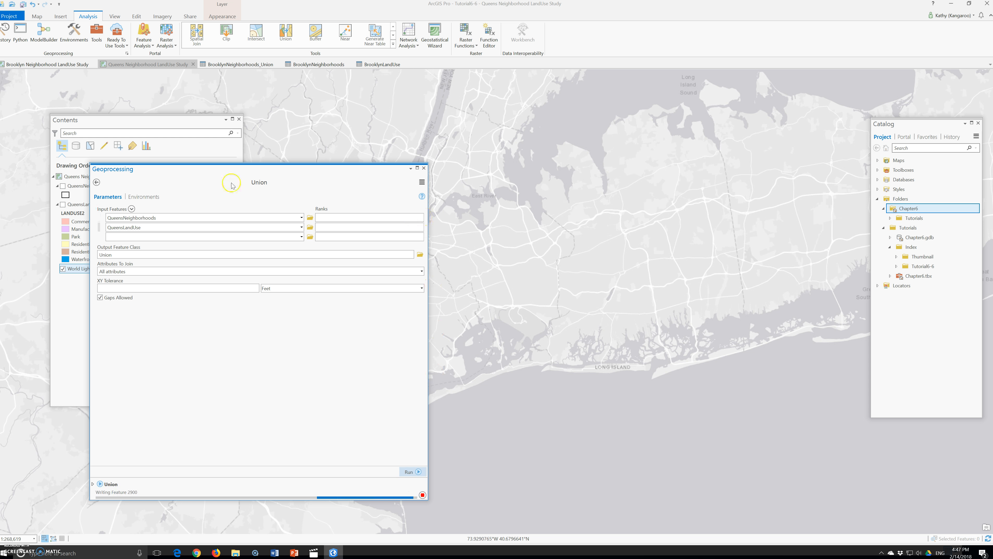
{"action": "left_click_drag", "start_coordinate": [293, 172], "coordinate": [398, 172]}
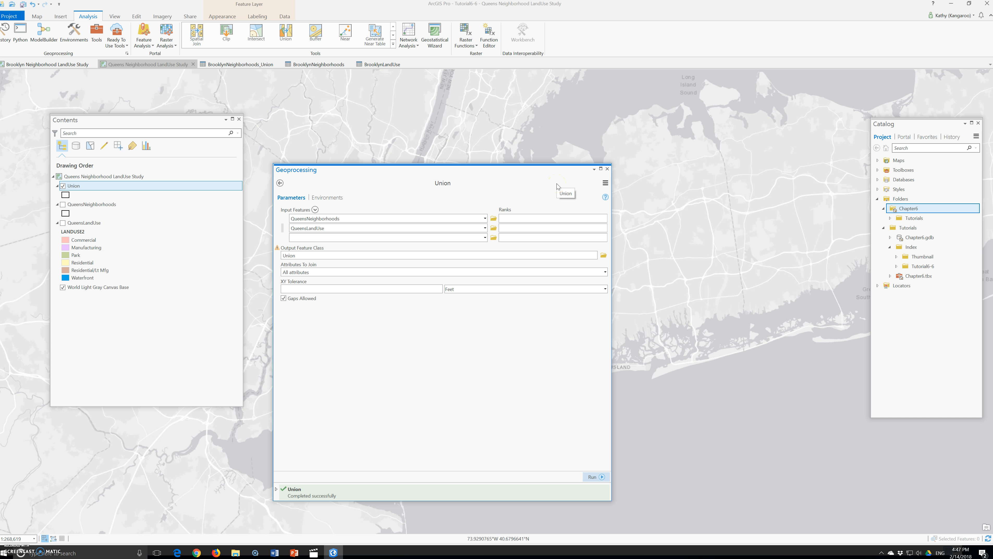
{"action": "left_click", "coordinate": [608, 169]}
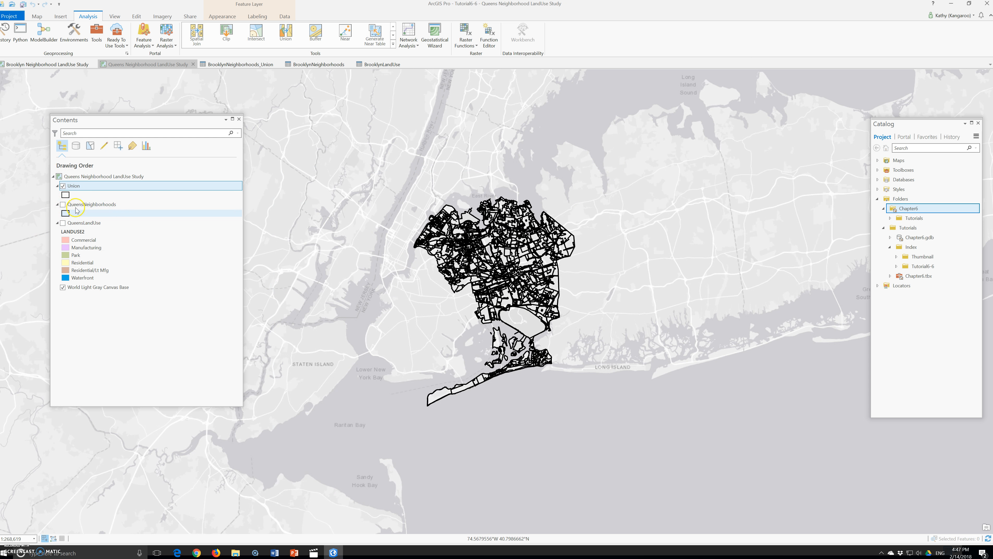
Toggle the Union, QueensNeighborhoods and QueensLandUse layers to compare their boundaries, ending with only Union shown above the basemap
{"action": "left_click", "coordinate": [62, 185]}
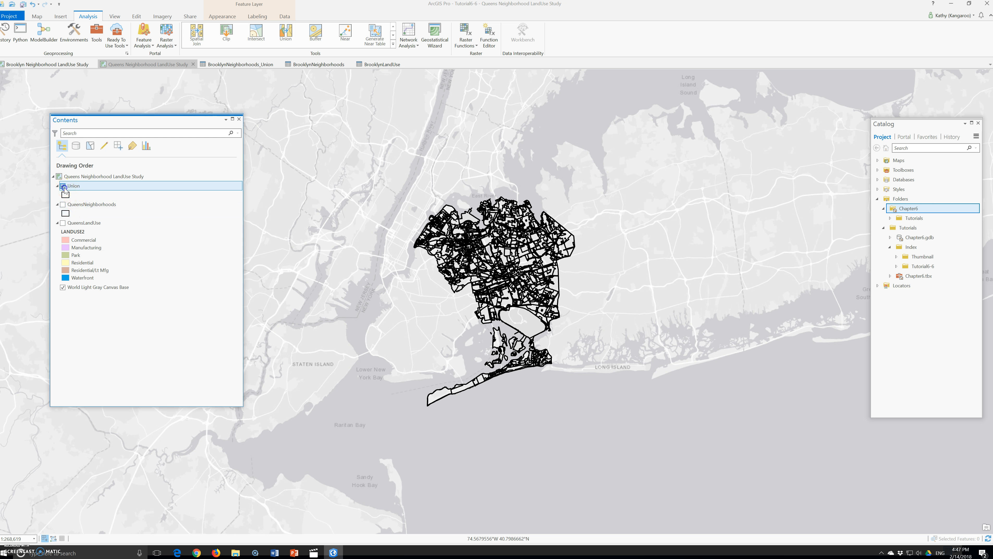
{"action": "left_click", "coordinate": [63, 205]}
{"action": "left_click", "coordinate": [62, 223]}
{"action": "left_click", "coordinate": [62, 223]}
{"action": "left_click", "coordinate": [62, 223]}
{"action": "left_click", "coordinate": [62, 222]}
{"action": "left_click", "coordinate": [62, 223]}
{"action": "left_click", "coordinate": [63, 223]}
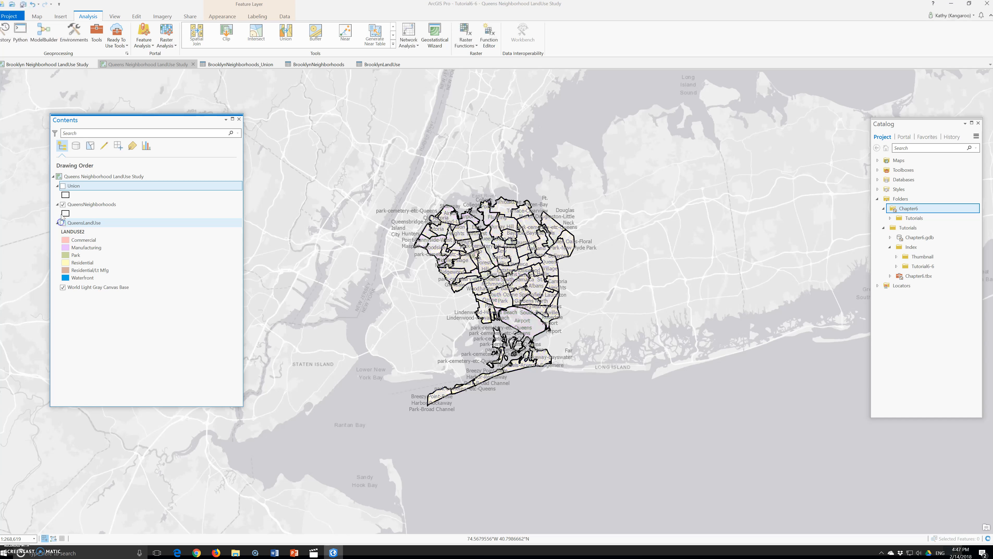
{"action": "left_click", "coordinate": [64, 186]}
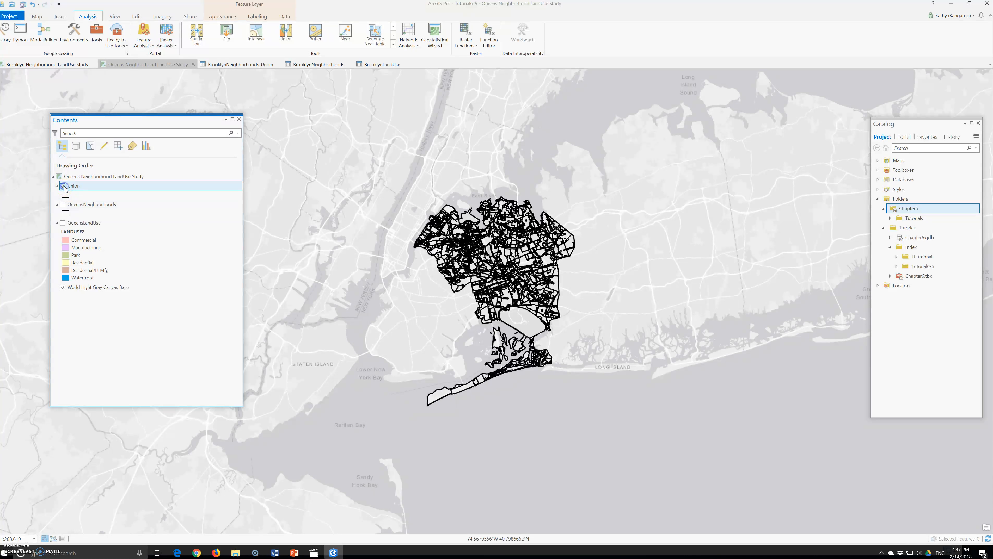
Review the attribute tables of BrooklynNeighborhoods_Union and its Brooklyn source layers to compare their fields and records
{"action": "left_click", "coordinate": [251, 64]}
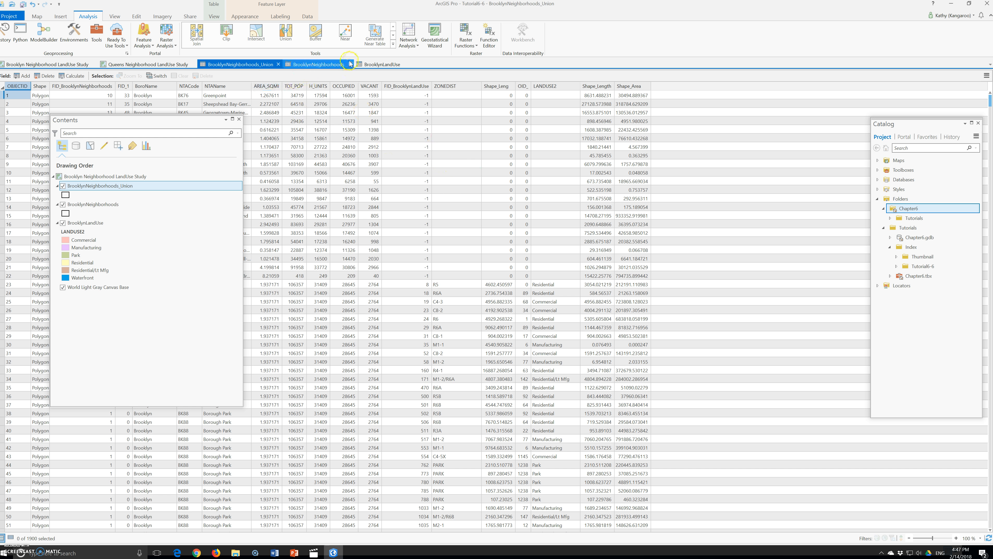
{"action": "left_click", "coordinate": [315, 64]}
{"action": "left_click", "coordinate": [380, 65]}
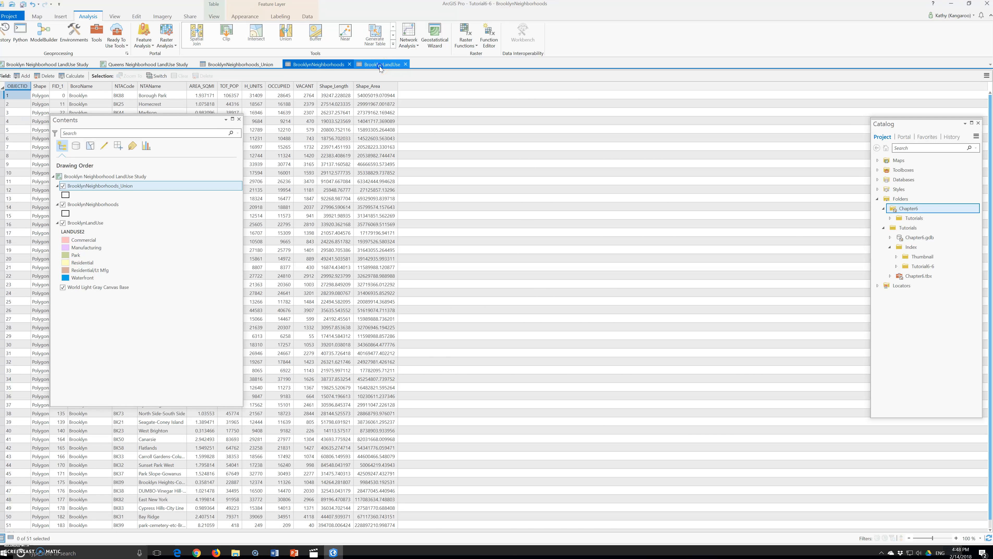
{"action": "left_click", "coordinate": [239, 64]}
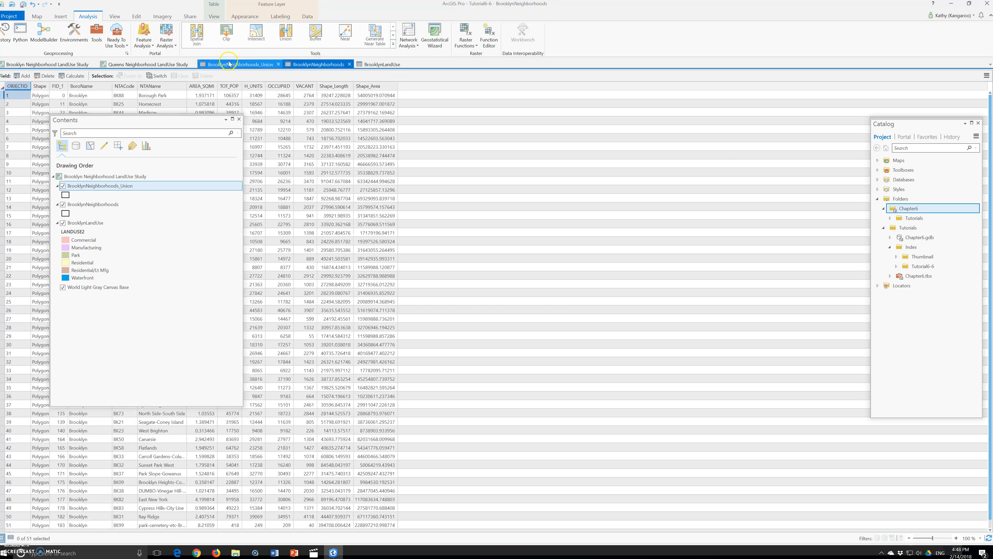
Return to the Brooklyn map and identify the attributes of the residential union polygon north of Fort Greene's park
{"action": "left_click", "coordinate": [72, 65]}
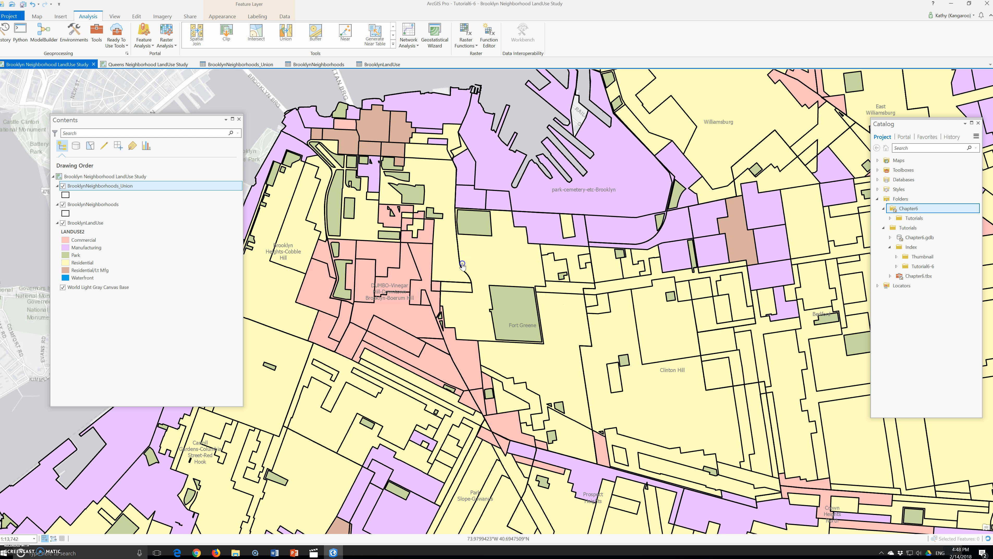
{"action": "left_click", "coordinate": [482, 269]}
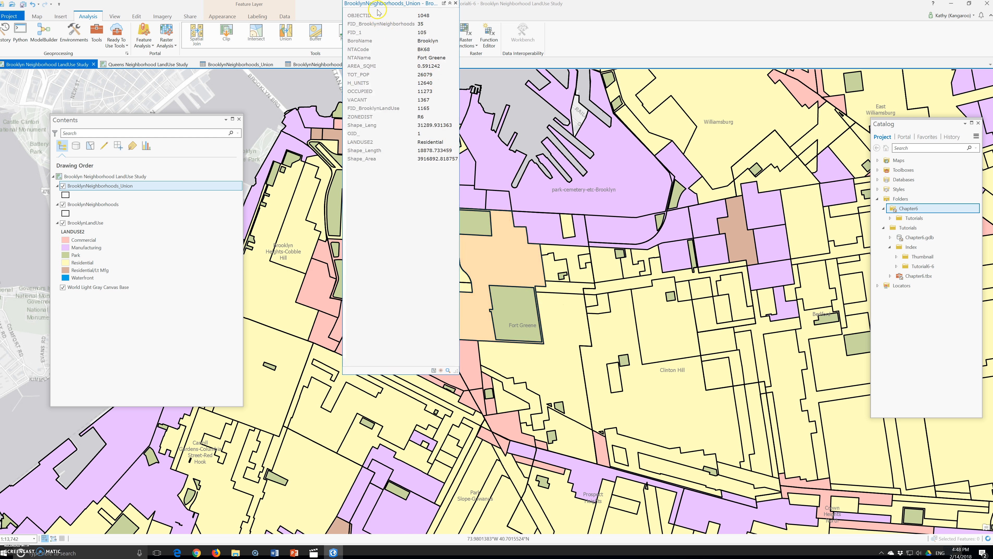
Move the attribute pop-up lower on the map, then find and open the Add Geometry Attributes geoprocessing tool
{"action": "left_click_drag", "start_coordinate": [379, 4], "coordinate": [374, 123]}
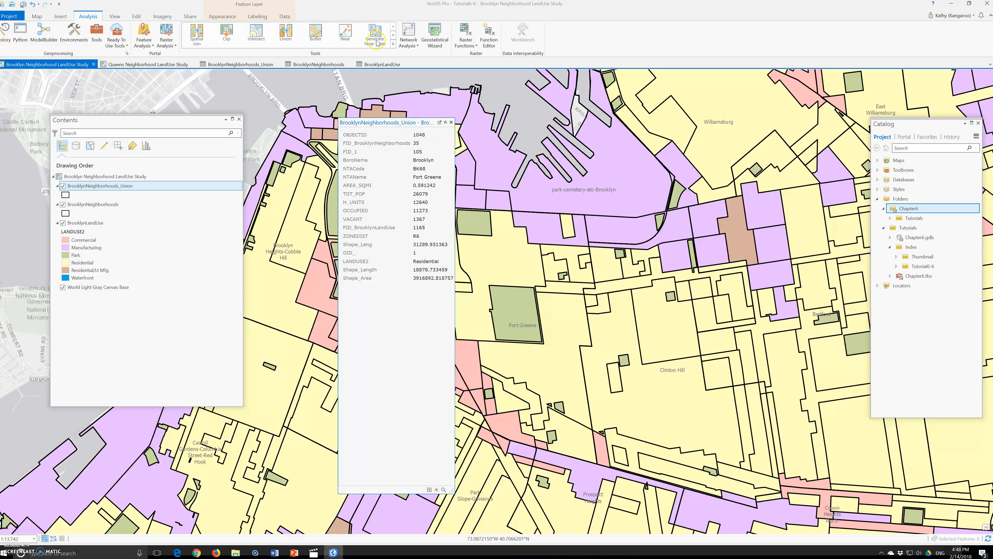
{"action": "left_click", "coordinate": [393, 35]}
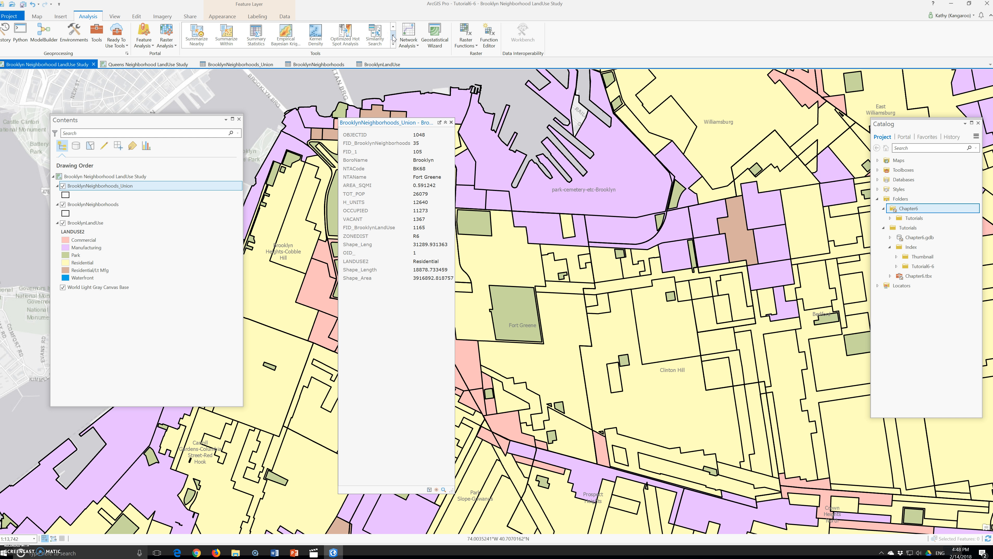
{"action": "left_click", "coordinate": [393, 35]}
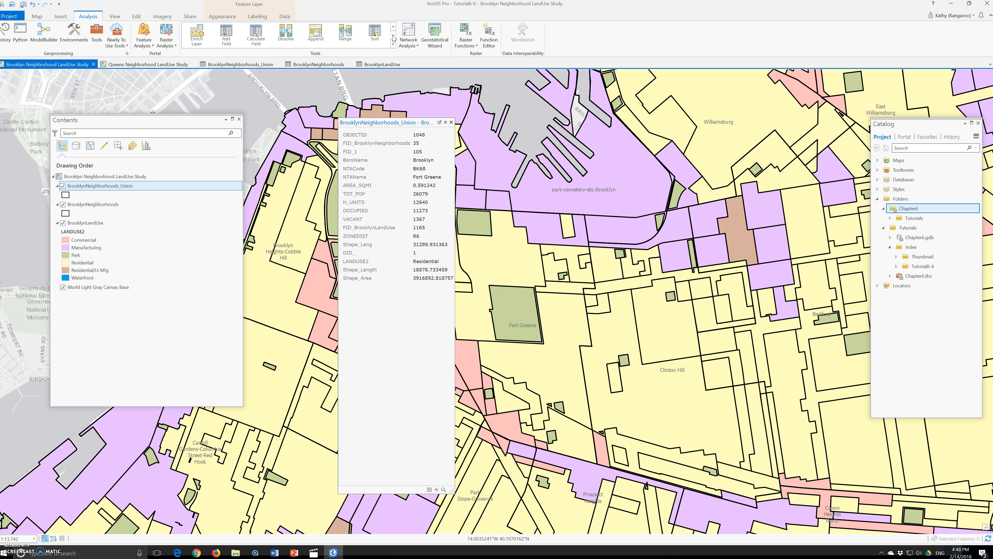
{"action": "left_click", "coordinate": [394, 27]}
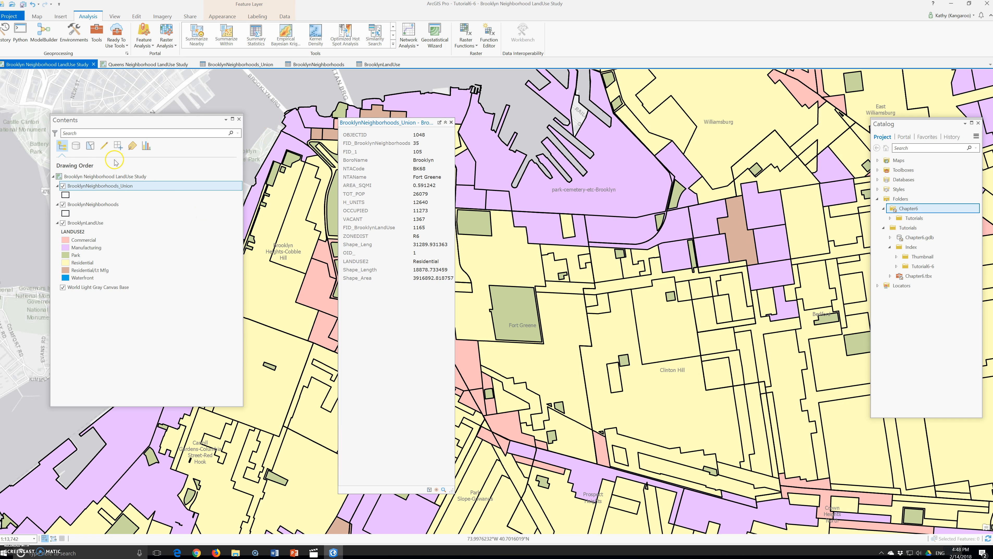
{"action": "left_click", "coordinate": [95, 37]}
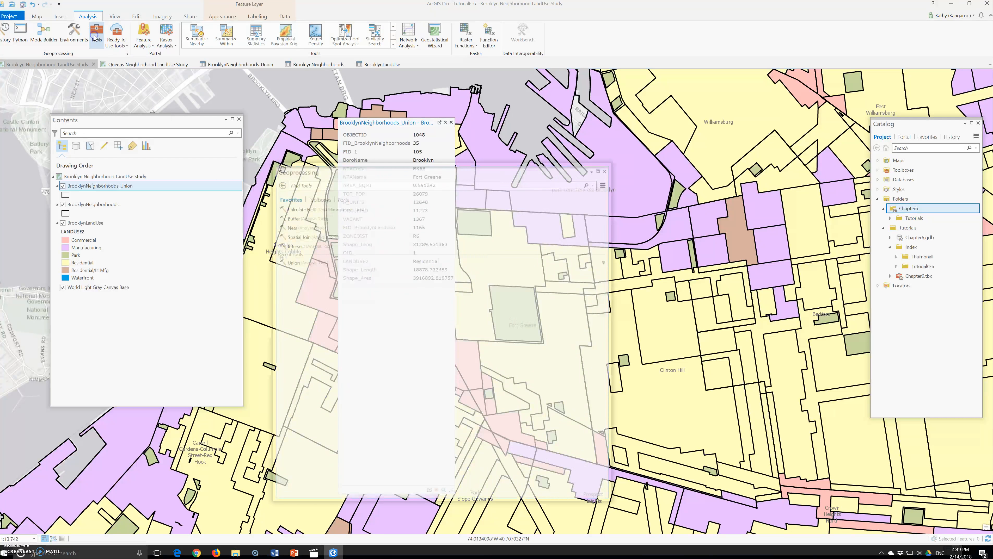
{"action": "left_click", "coordinate": [315, 184]}
{"action": "type", "text": "add geo"}
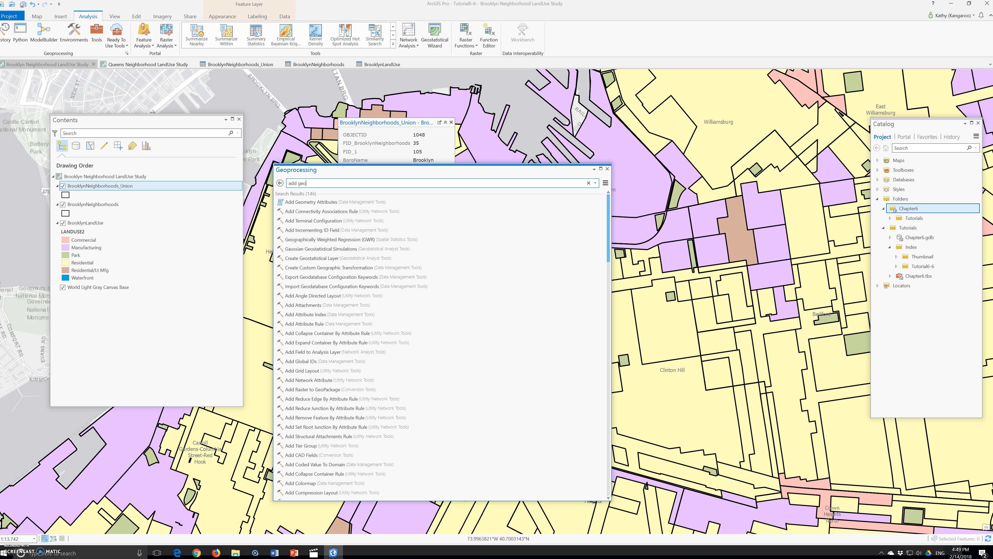
{"action": "left_click", "coordinate": [315, 202]}
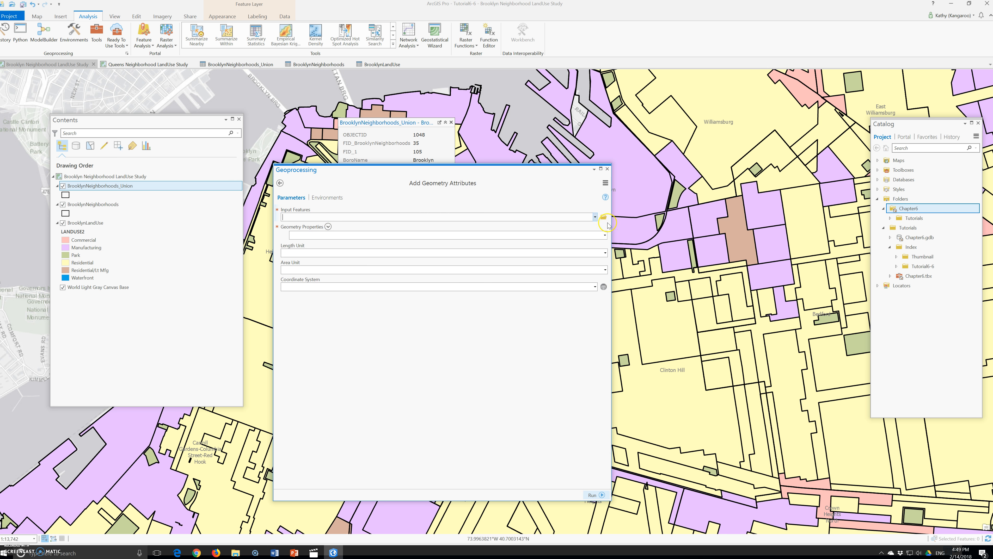
Set the tool's input features to BrooklynNeighborhoods_Union and the geometry property to Area
{"action": "left_click", "coordinate": [595, 217]}
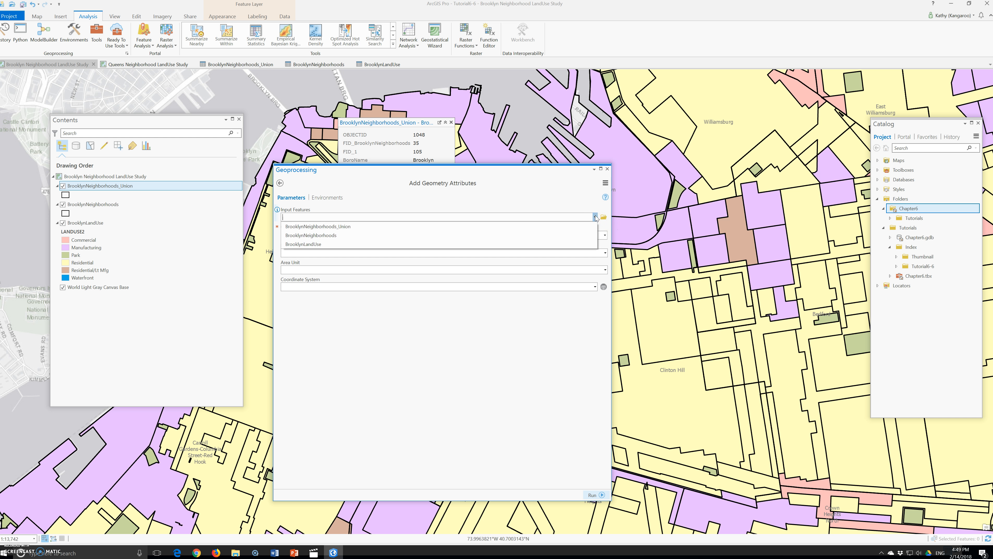
{"action": "left_click", "coordinate": [319, 226]}
{"action": "left_click", "coordinate": [322, 236]}
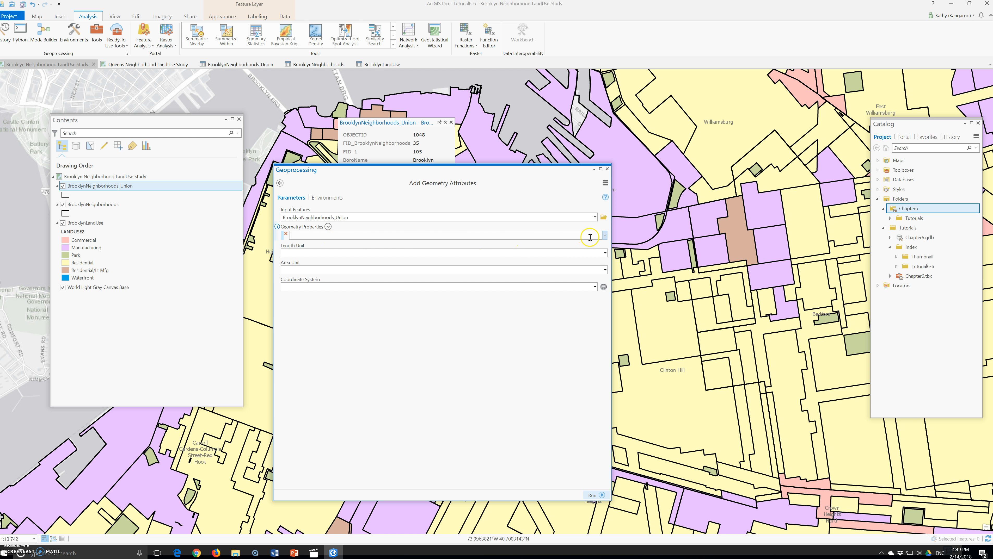
{"action": "left_click", "coordinate": [604, 235]}
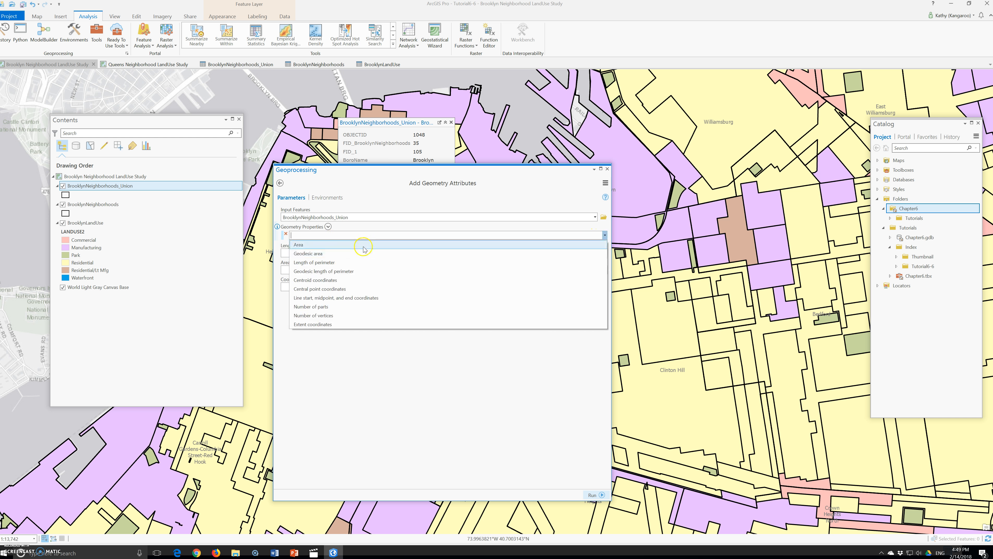
{"action": "left_click", "coordinate": [361, 245]}
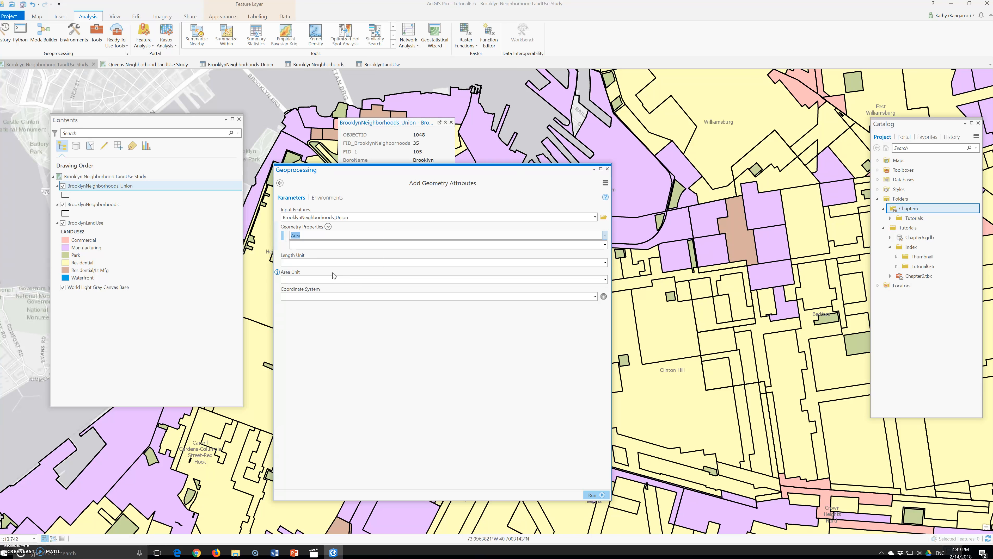
Set the length unit to Feet (United States) and the area unit to Acres
{"action": "left_click", "coordinate": [606, 264]}
{"action": "left_click", "coordinate": [328, 277]}
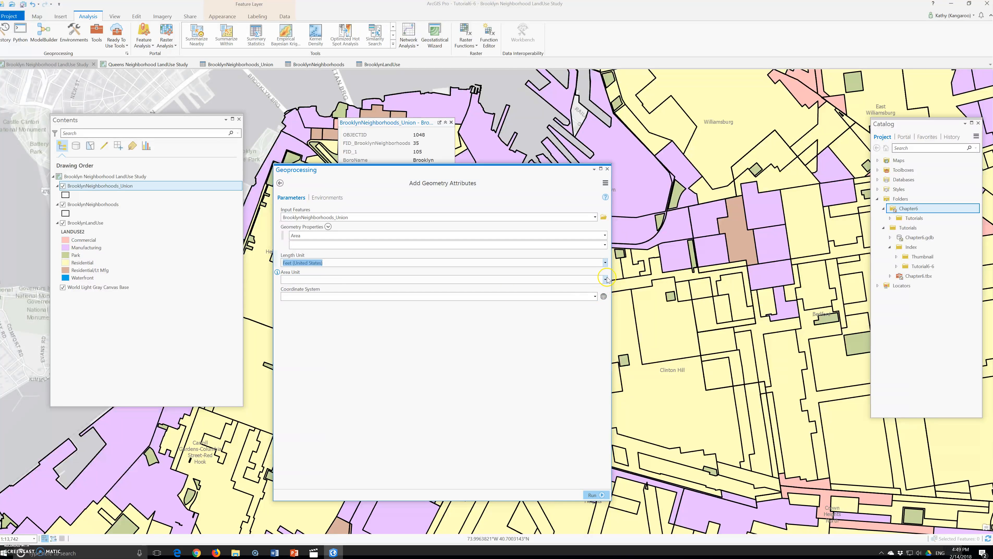
{"action": "left_click", "coordinate": [575, 281]}
{"action": "left_click", "coordinate": [315, 289]}
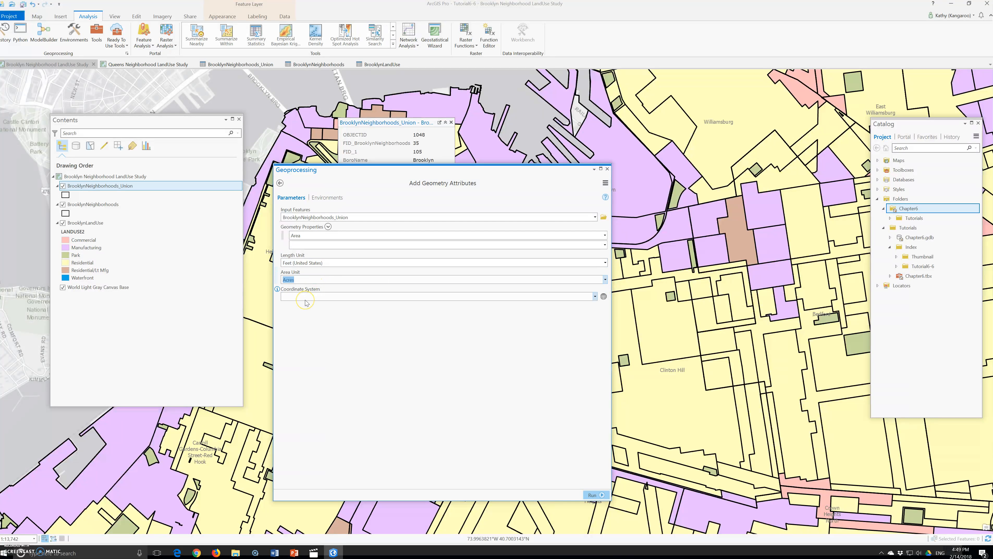
Use the BrooklynNeighborhoods_Union layer's coordinate system, NAD_1983_StatePlane_New_York_Long_Island_FIPS_3104_Feet, and run Add Geometry Attributes
{"action": "left_click", "coordinate": [595, 296]}
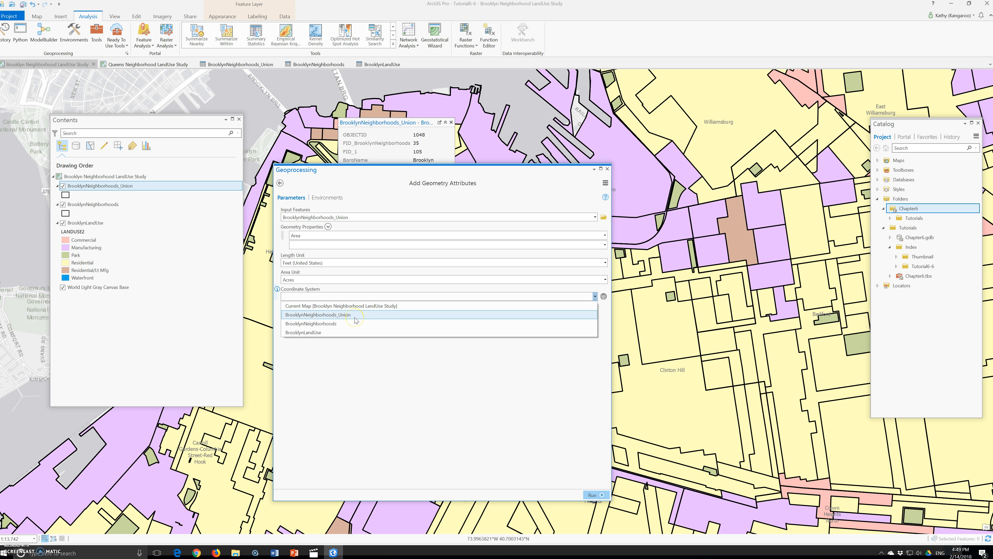
{"action": "left_click", "coordinate": [372, 306]}
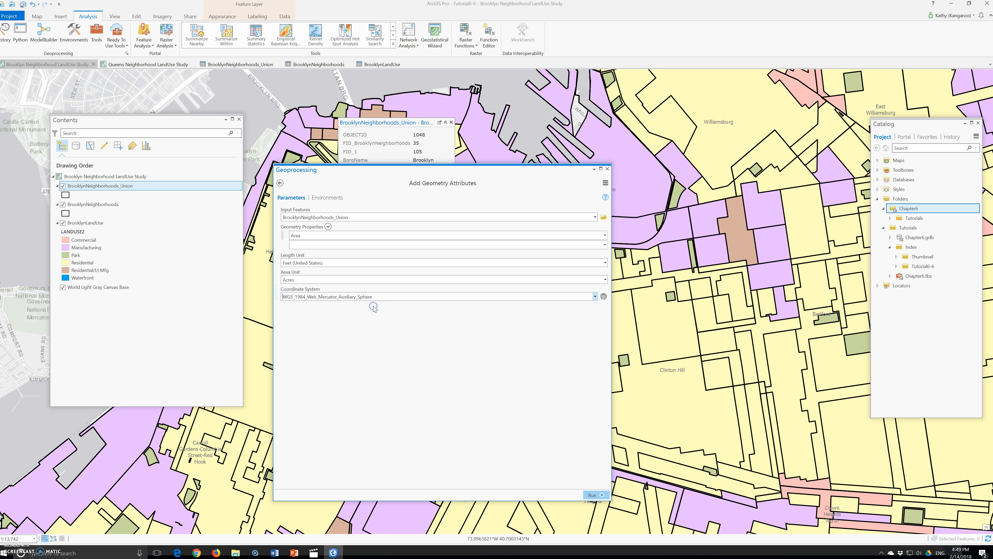
{"action": "left_click", "coordinate": [595, 298]}
{"action": "left_click", "coordinate": [329, 316]}
{"action": "left_click", "coordinate": [593, 495]}
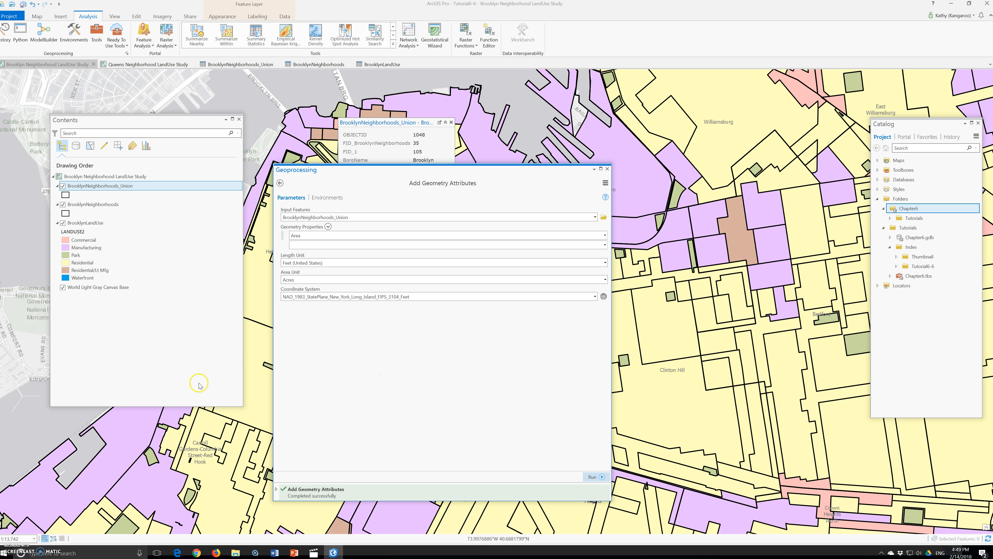
In the BrooklynNeighborhoods_Union attribute table, widen the POLY_AREA column and sort it in descending order
{"action": "left_click", "coordinate": [240, 64]}
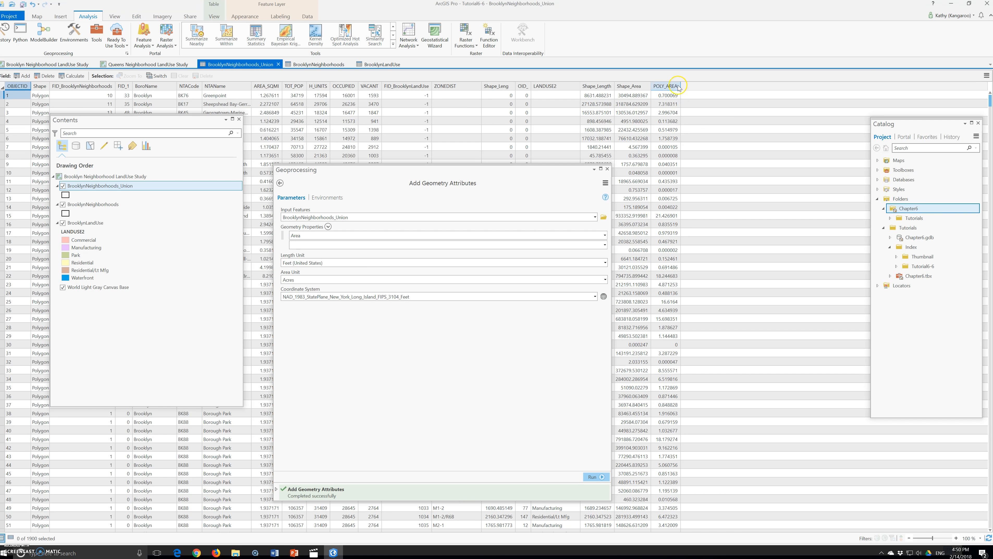
{"action": "left_click_drag", "start_coordinate": [680, 85], "coordinate": [747, 92]}
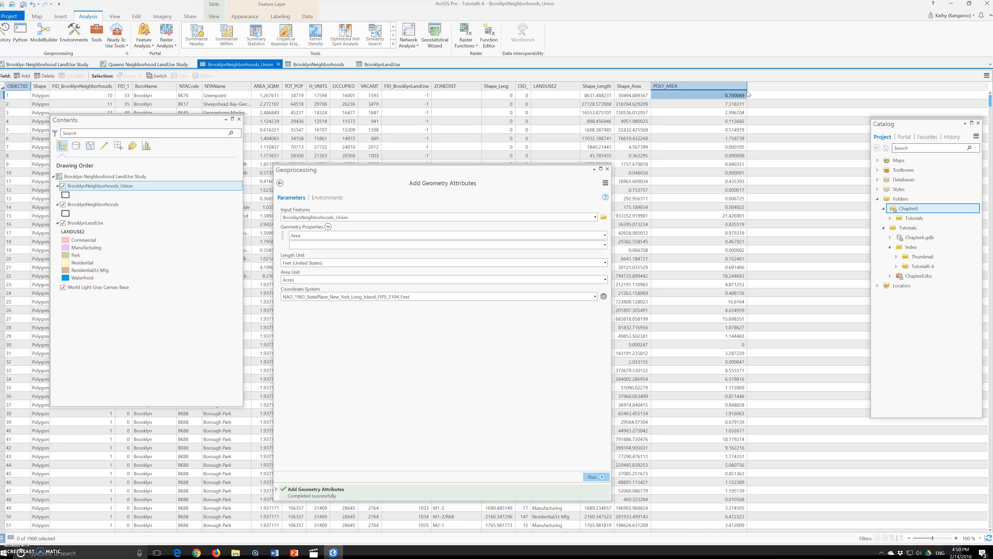
{"action": "right_click", "coordinate": [747, 93]}
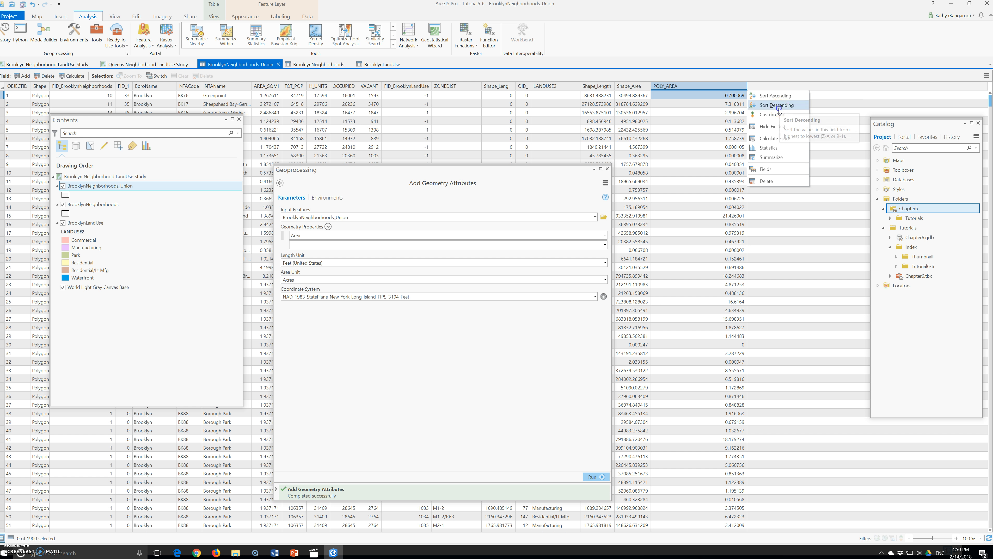
{"action": "left_click", "coordinate": [777, 106]}
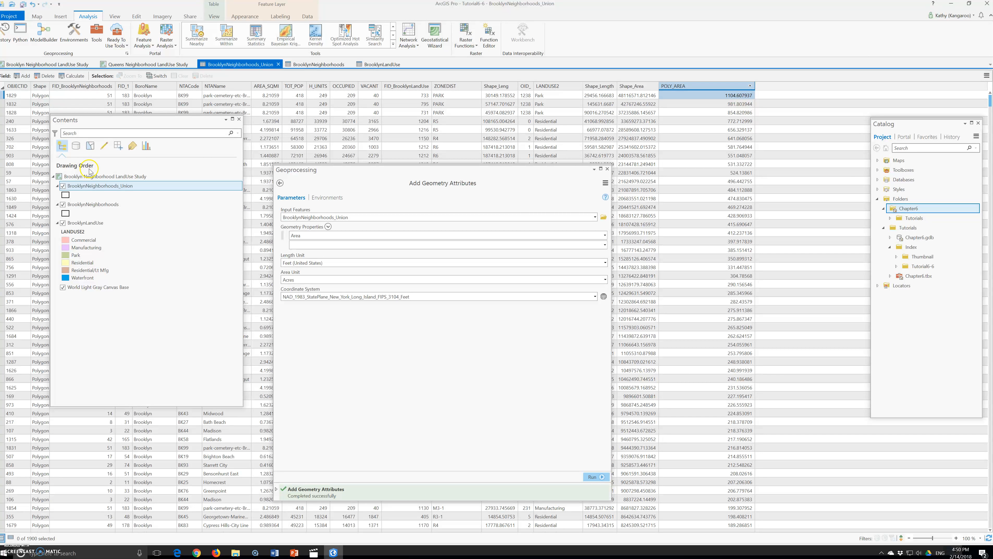
Apply a definition query to the BrooklynNeighborhoods_Union layer where LANDUSE2 is Equal to Residential
{"action": "right_click", "coordinate": [92, 189]}
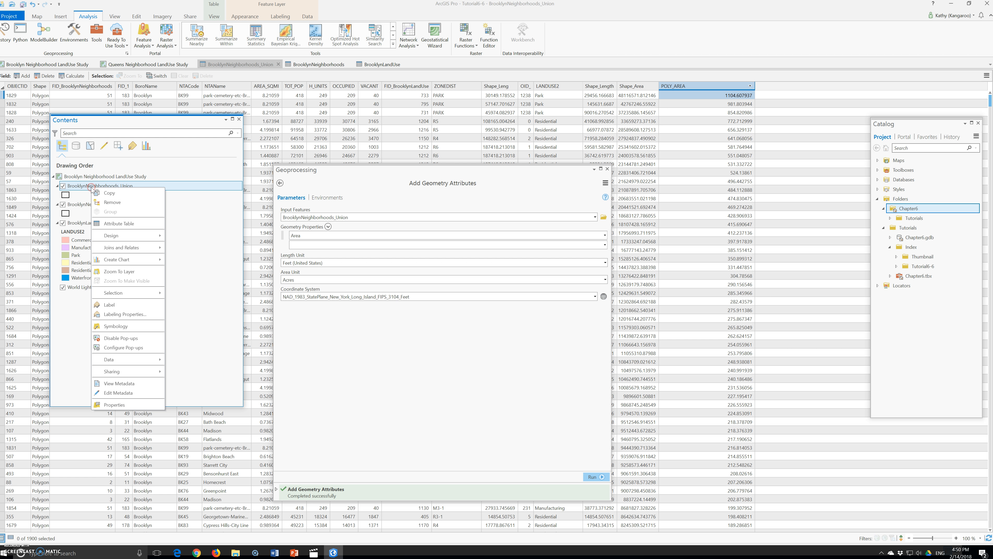
{"action": "left_click", "coordinate": [125, 405]}
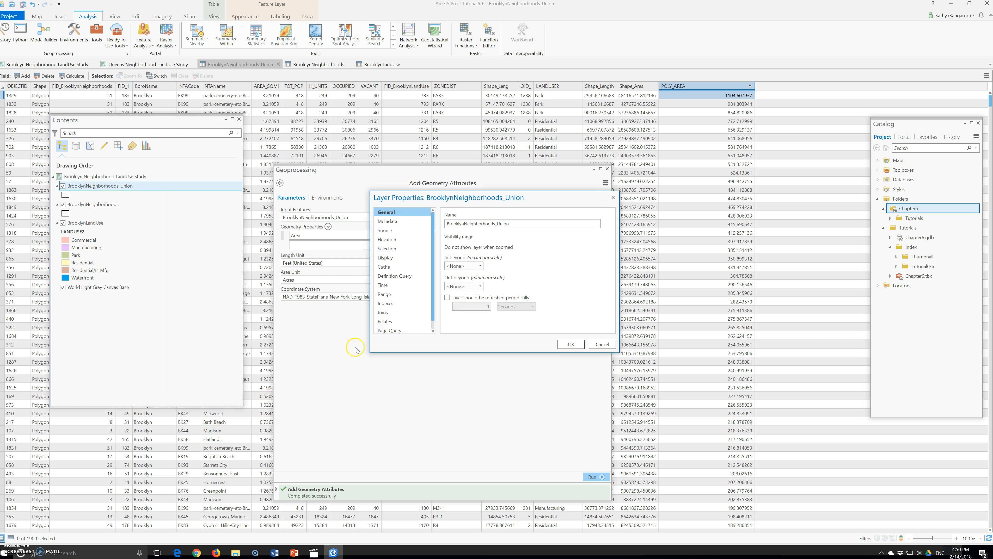
{"action": "left_click", "coordinate": [393, 277]}
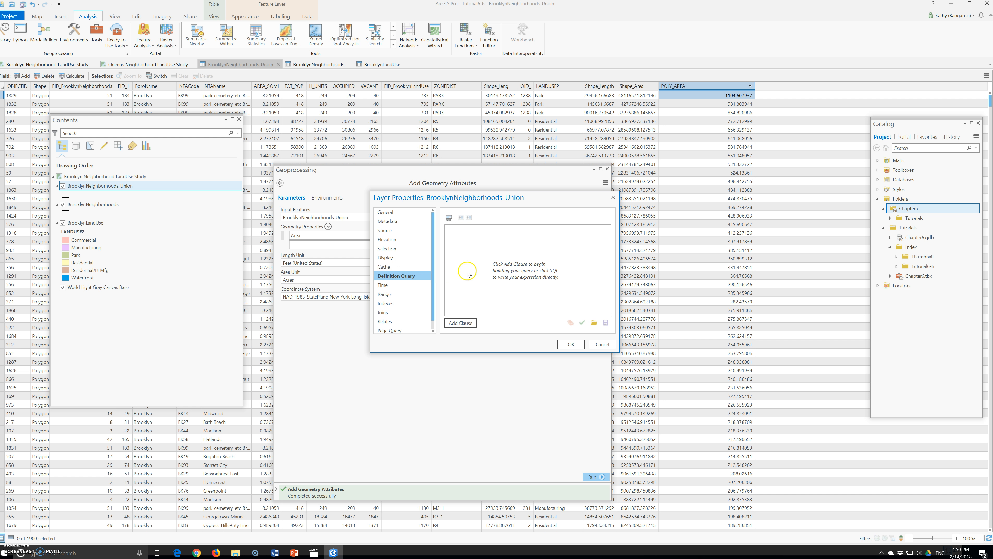
{"action": "left_click", "coordinate": [460, 323]}
{"action": "left_click", "coordinate": [470, 246]}
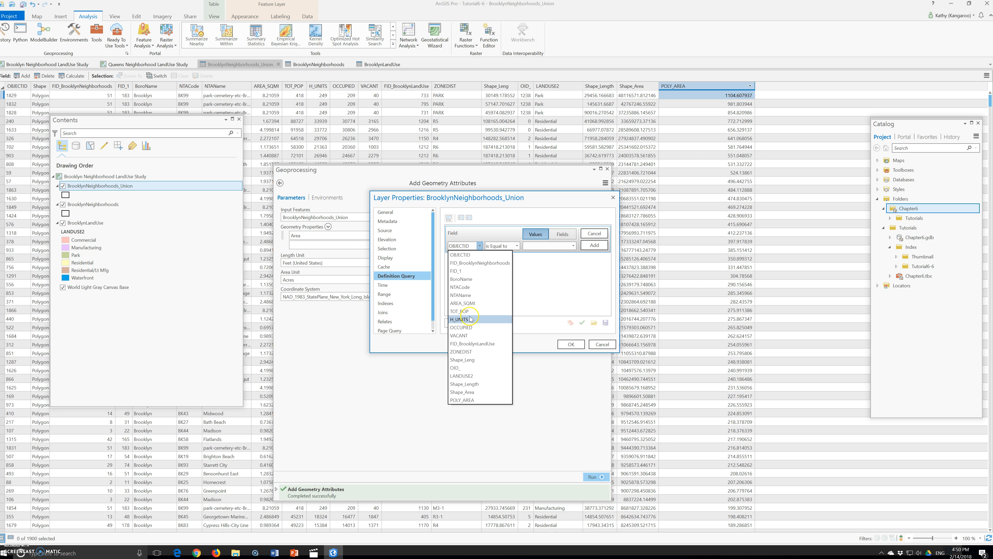
{"action": "left_click", "coordinate": [464, 376]}
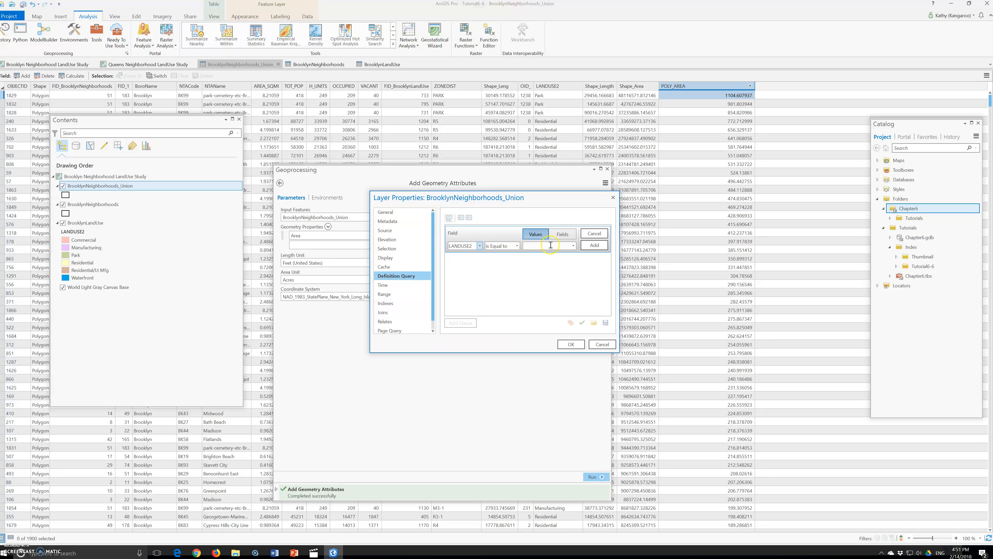
{"action": "left_click", "coordinate": [573, 246]}
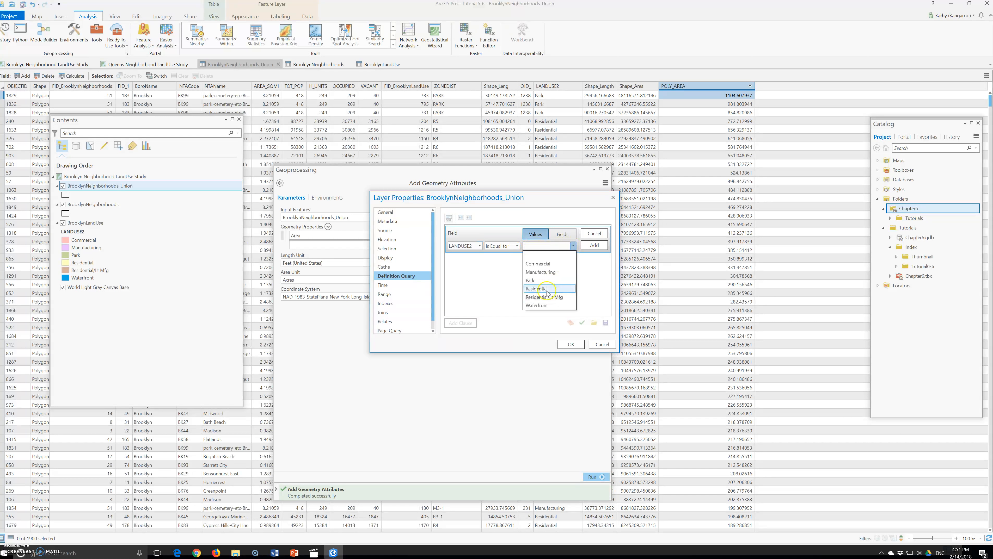
{"action": "left_click", "coordinate": [544, 282]}
{"action": "left_click", "coordinate": [594, 246]}
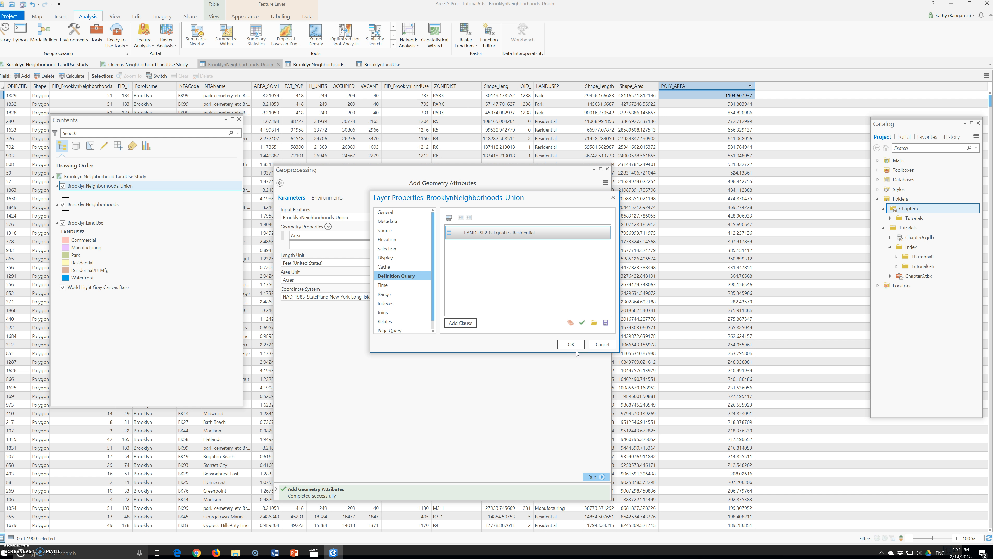
{"action": "left_click", "coordinate": [574, 345]}
Run Add Geometry Attributes again on the filtered BrooklynNeighborhoods_Union layer and close the Geoprocessing window
{"action": "left_click", "coordinate": [592, 478]}
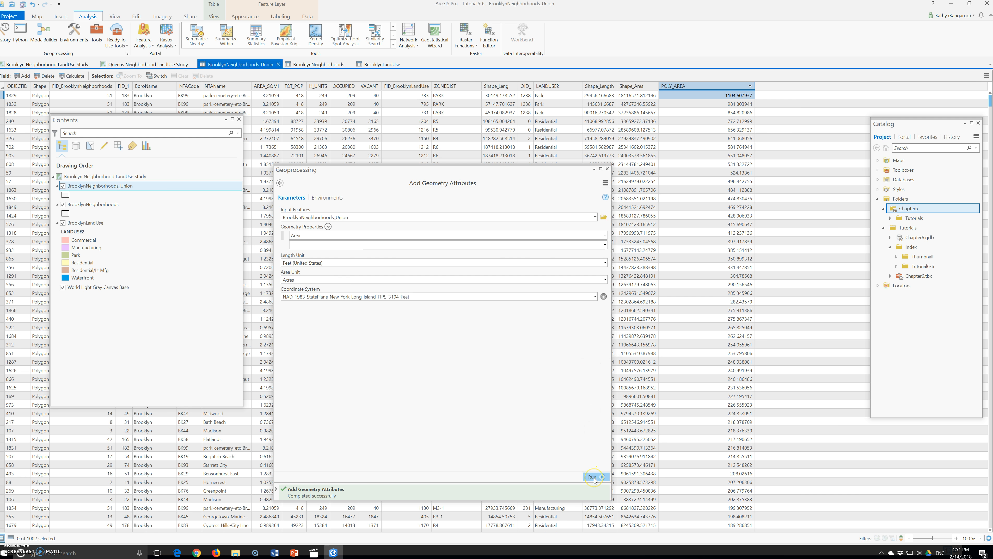
{"action": "left_click", "coordinate": [594, 478]}
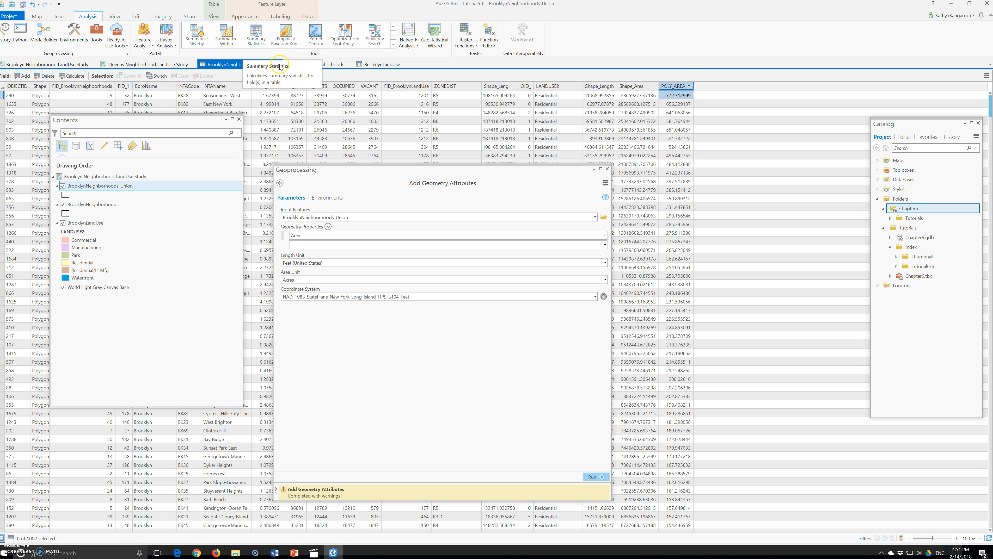
{"action": "left_click", "coordinate": [608, 169]}
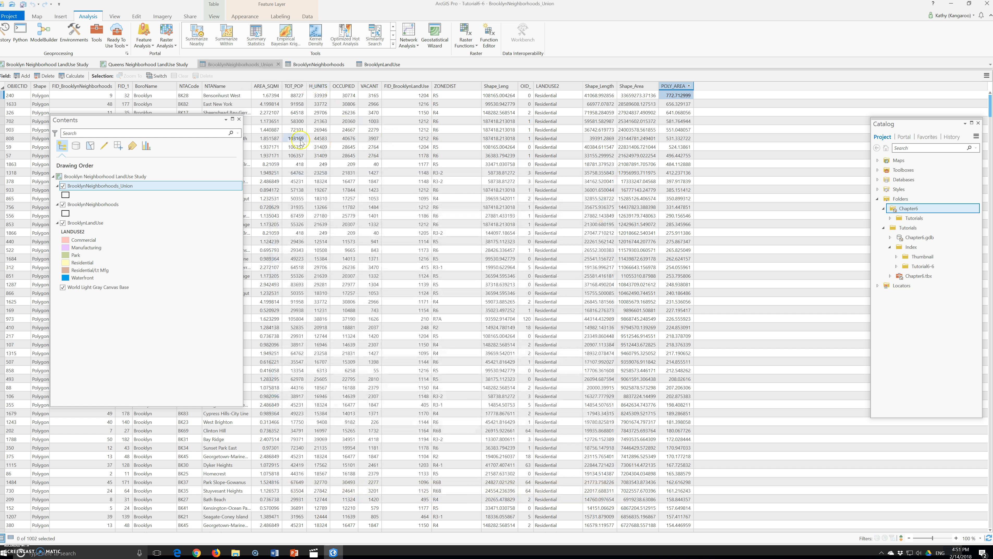
Summarize the BrooklynNeighborhoods_Union table by NTAName, naming the output table BrooklynNeighborhoodsresudentialLanduse in Chapter6.gdb
{"action": "left_click", "coordinate": [220, 88]}
{"action": "right_click", "coordinate": [221, 89]}
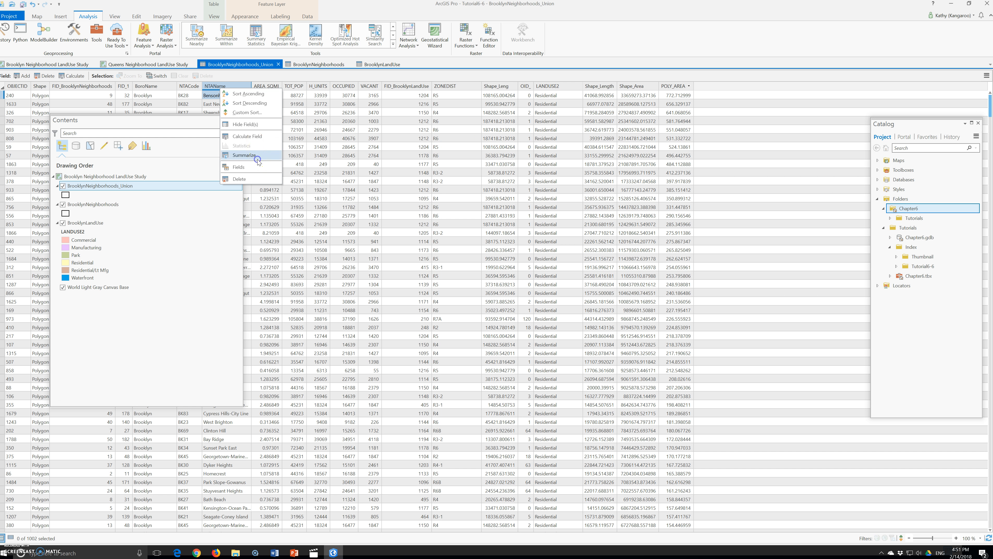
{"action": "left_click", "coordinate": [244, 155]}
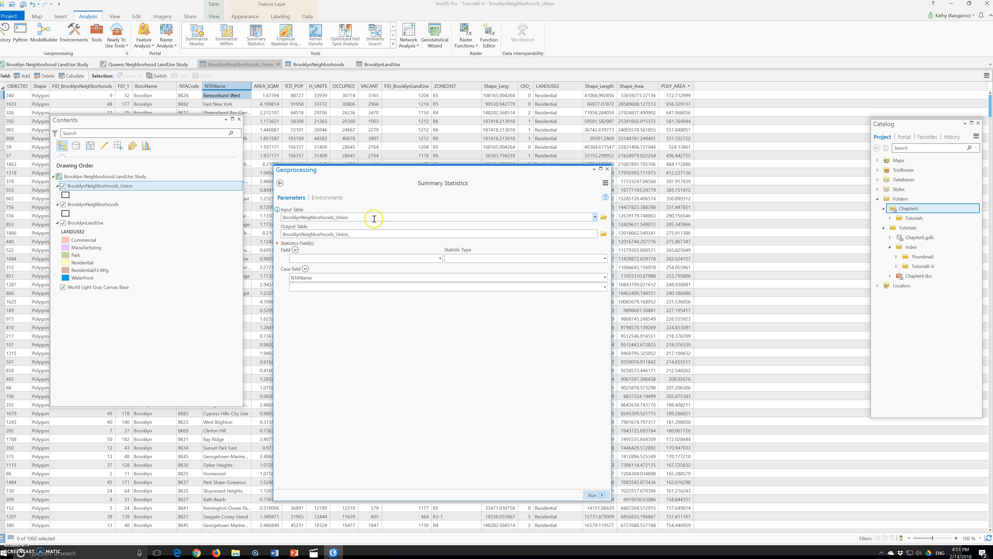
{"action": "left_click", "coordinate": [371, 236]}
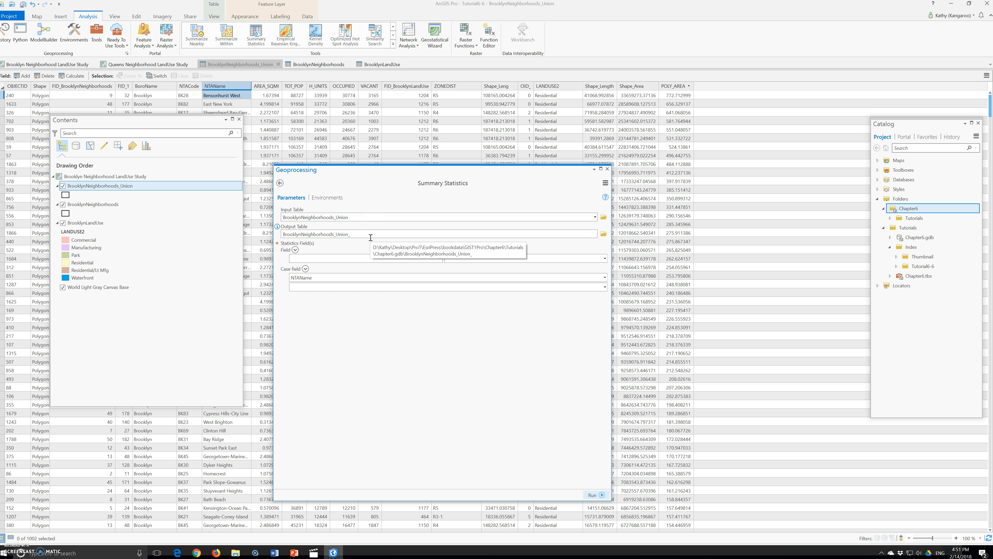
{"action": "left_click", "coordinate": [543, 234]}
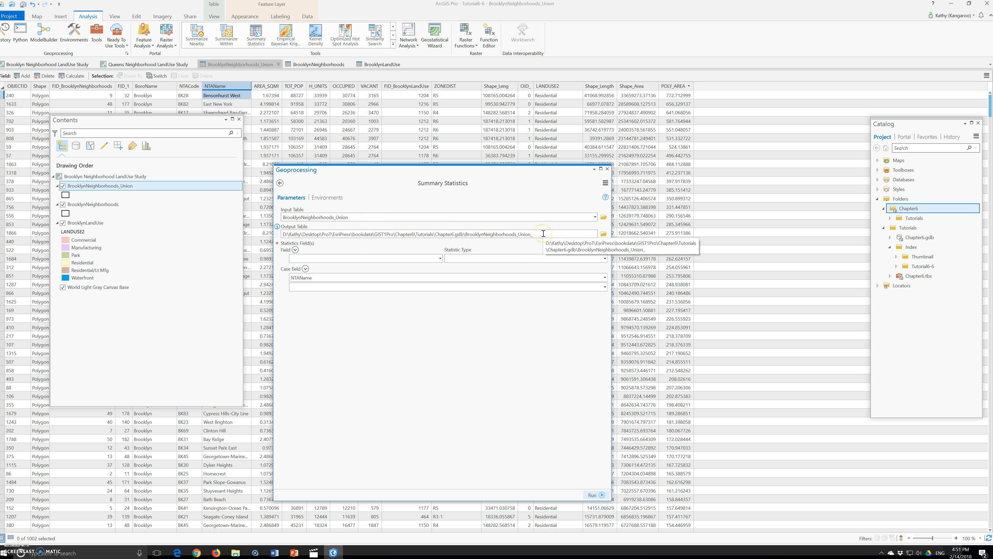
{"action": "key", "text": "BackSpace"}
{"action": "type", "text": "_"}
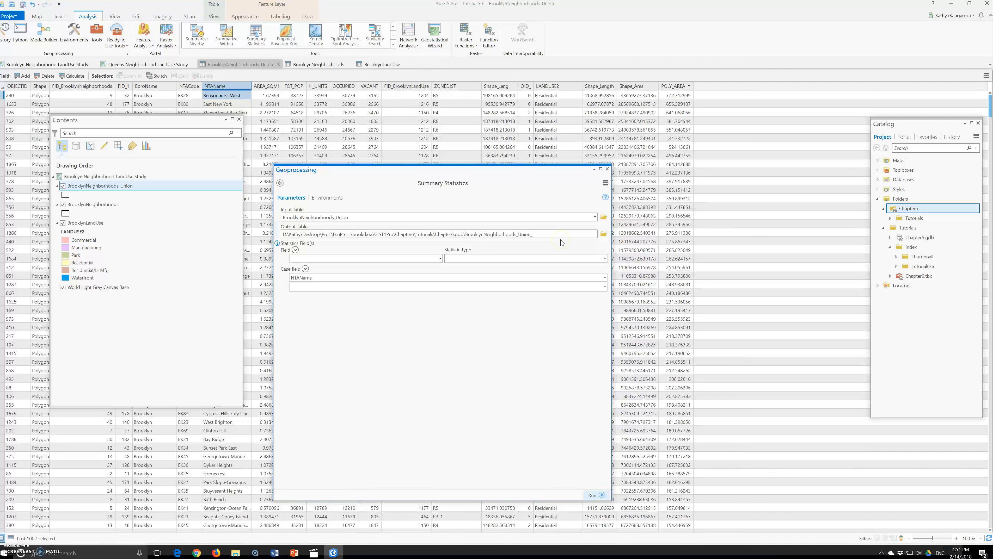
{"action": "mouse_move", "coordinate": [535, 235]}
{"action": "left_mouse_down"}
{"action": "mouse_move", "coordinate": [497, 235]}
{"action": "mouse_move", "coordinate": [516, 234]}
{"action": "left_mouse_up"}
{"action": "type", "text": "resudentialLanduse"}
Set the summary's statistics field to POLY_AREA with the Sum statistic and run Summary Statistics
{"action": "left_click", "coordinate": [438, 260]}
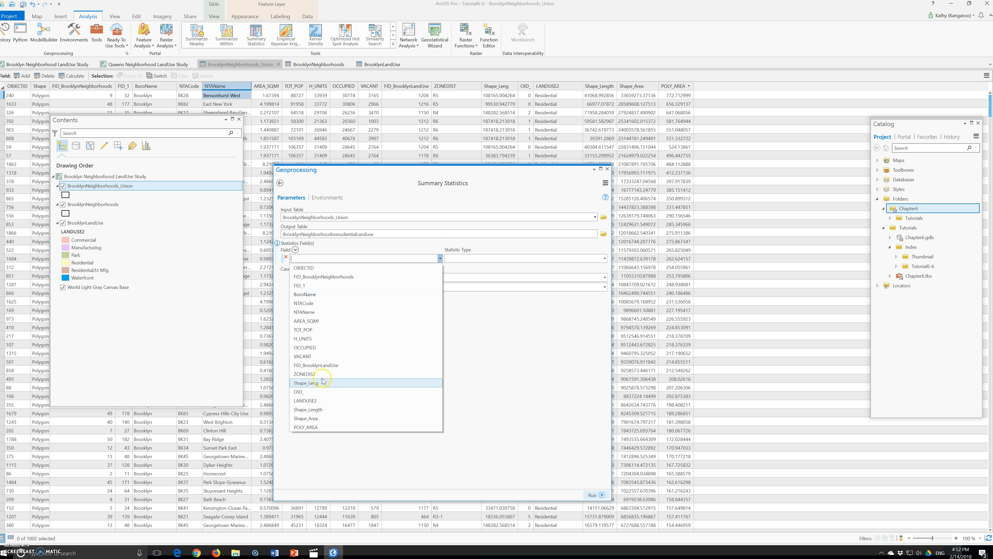
{"action": "left_click", "coordinate": [314, 427]}
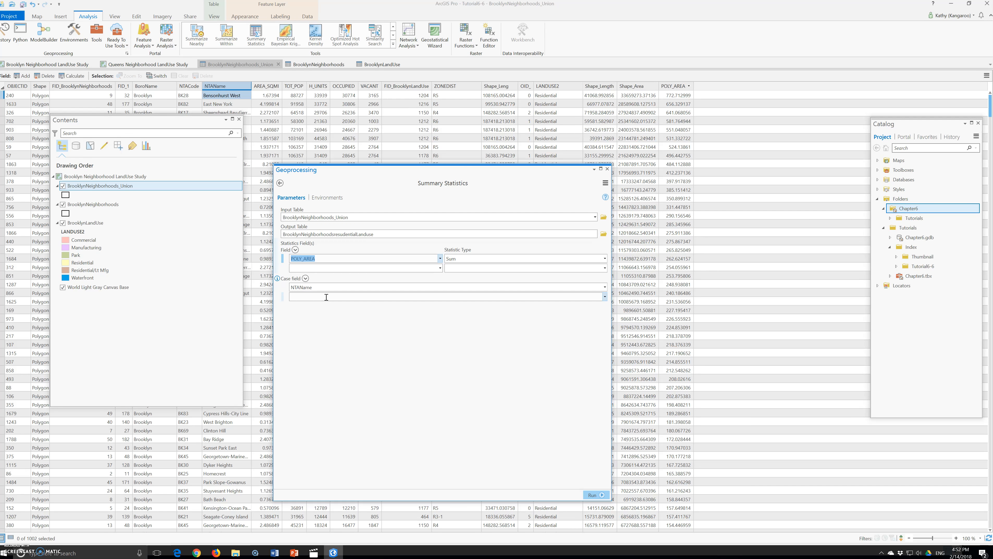
{"action": "left_click", "coordinate": [593, 495]}
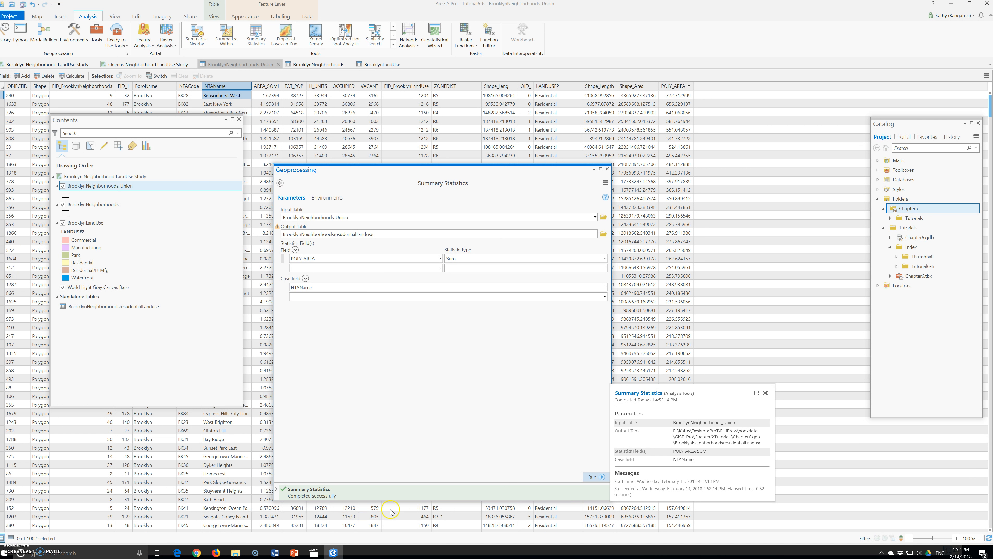
Open the BrooklynNeighborhoodsresudentialLanduse table, move the Contents window off its columns and sort SUM_POLY_AREA in descending order
{"action": "right_click", "coordinate": [144, 307]}
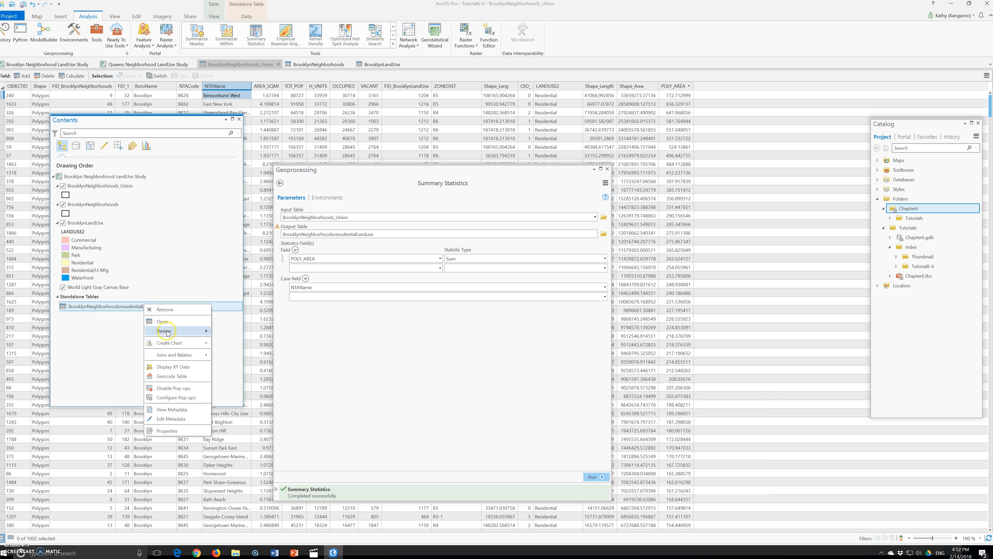
{"action": "left_click", "coordinate": [165, 321]}
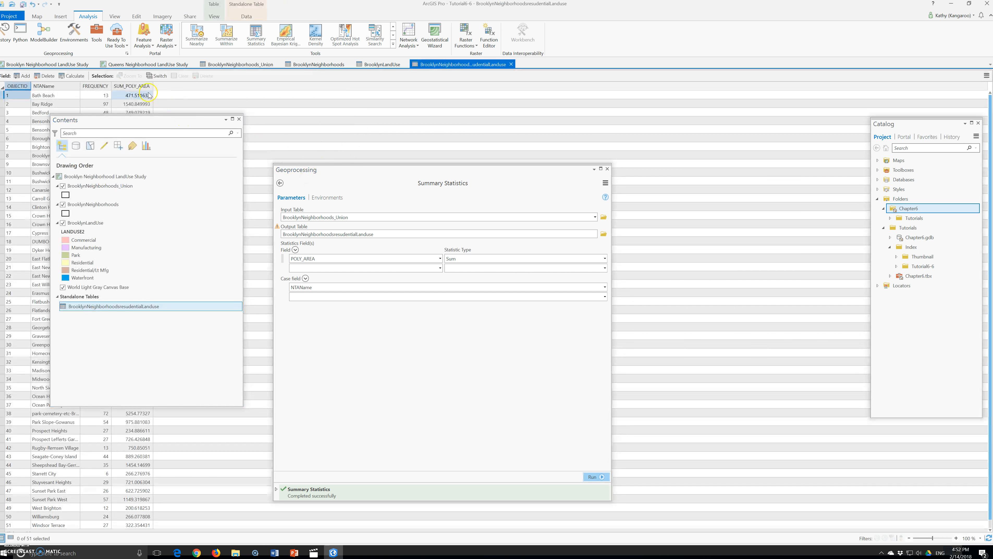
{"action": "left_click_drag", "start_coordinate": [135, 120], "coordinate": [383, 129]}
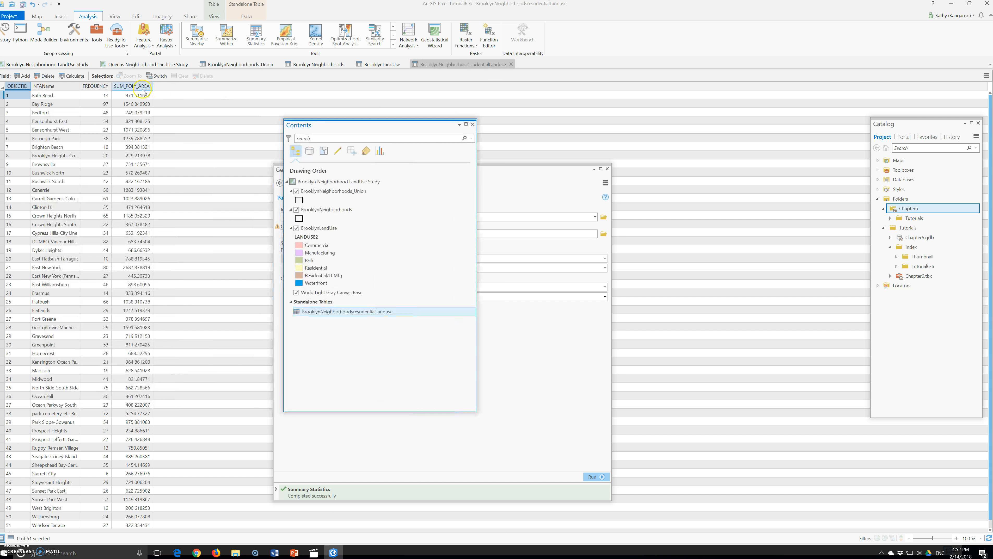
{"action": "right_click", "coordinate": [139, 87]}
{"action": "left_click", "coordinate": [151, 102]}
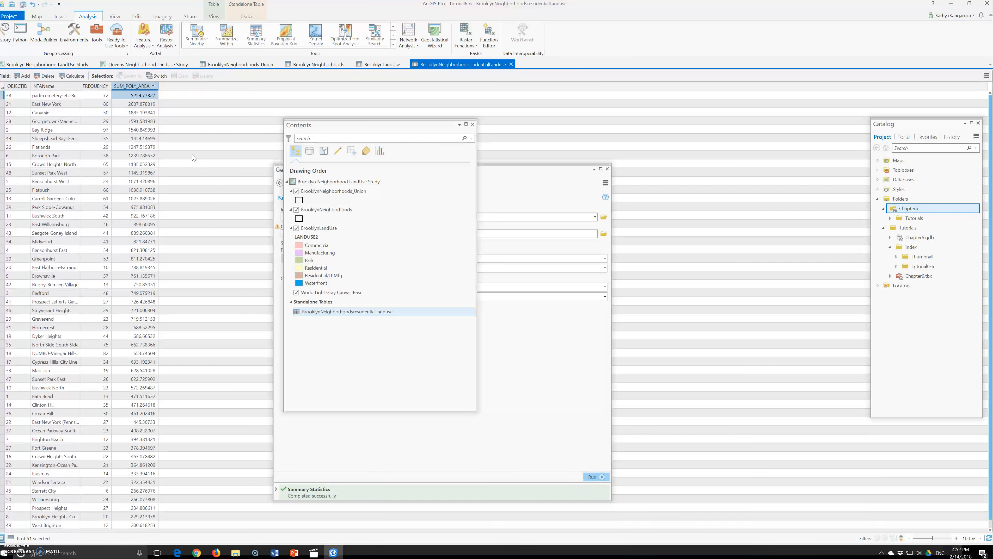
Return to the BrooklynNeighborhoods_Union table, close the Geoprocessing window and sort the H_UNITS column in descending order
{"action": "left_click", "coordinate": [100, 91]}
{"action": "left_click", "coordinate": [251, 66]}
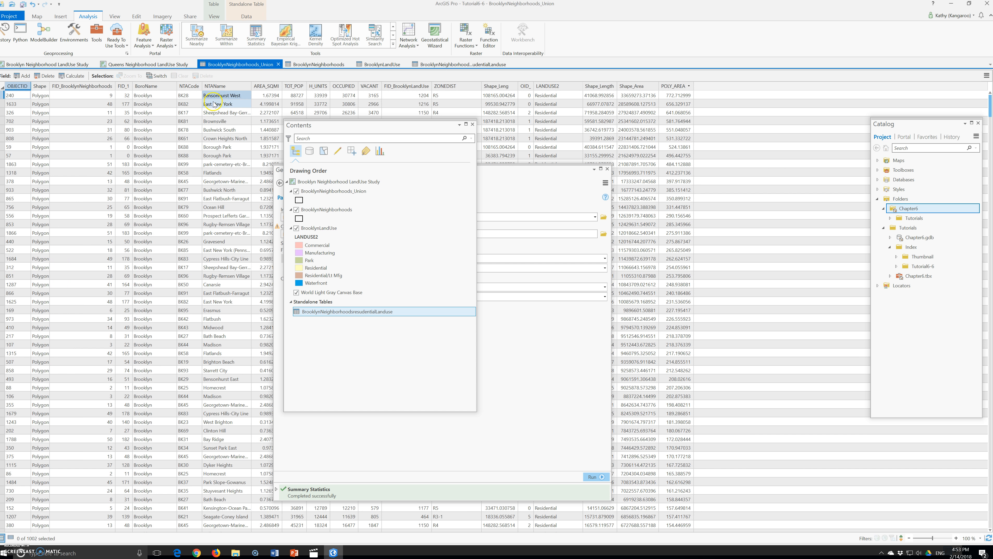
{"action": "left_click", "coordinate": [317, 96]}
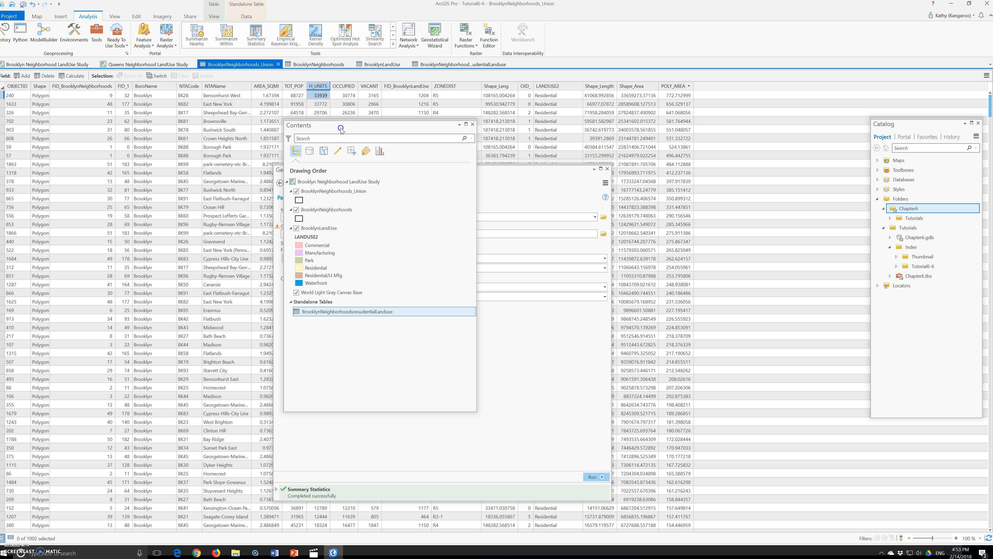
{"action": "left_click_drag", "start_coordinate": [340, 129], "coordinate": [118, 137]}
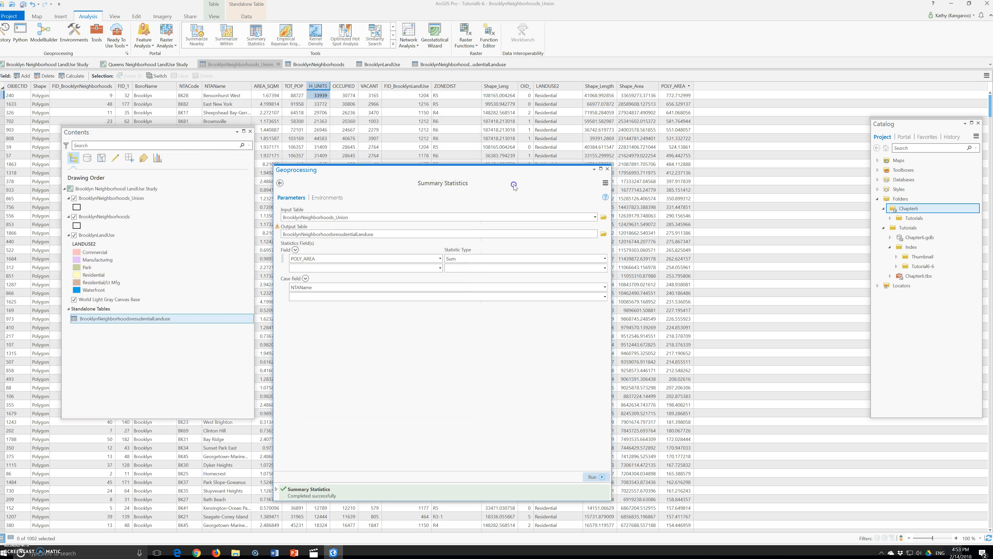
{"action": "left_click_drag", "start_coordinate": [348, 170], "coordinate": [413, 170]}
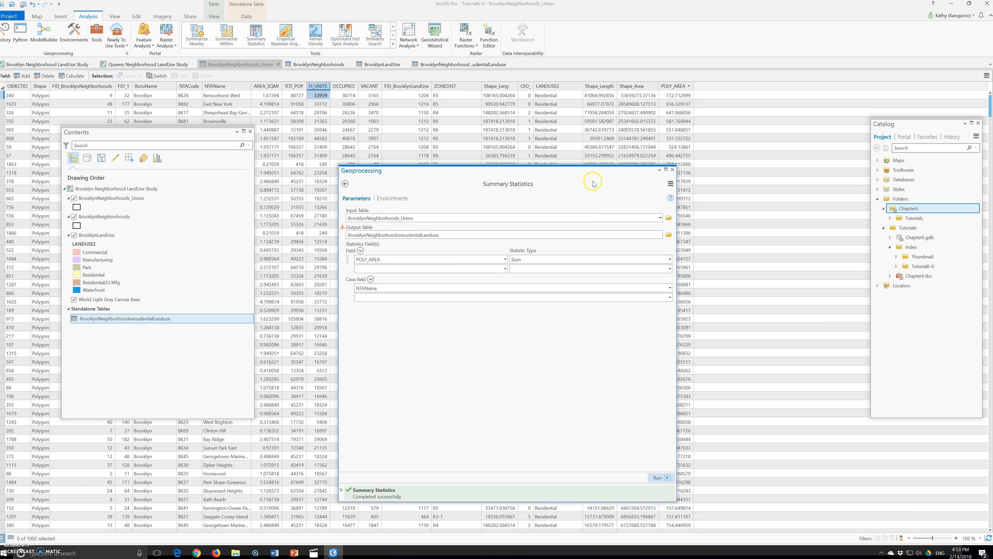
{"action": "left_click", "coordinate": [672, 170]}
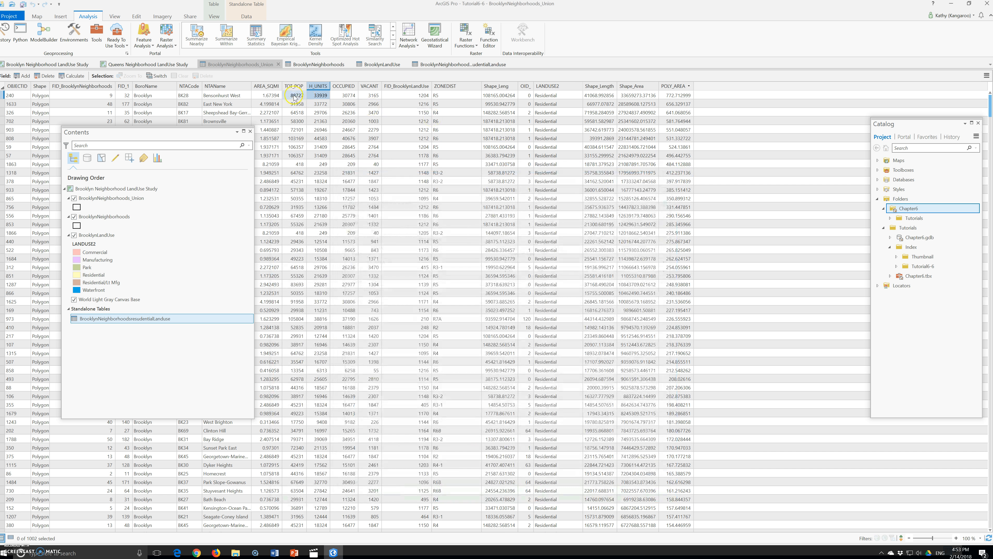
{"action": "right_click", "coordinate": [318, 87]}
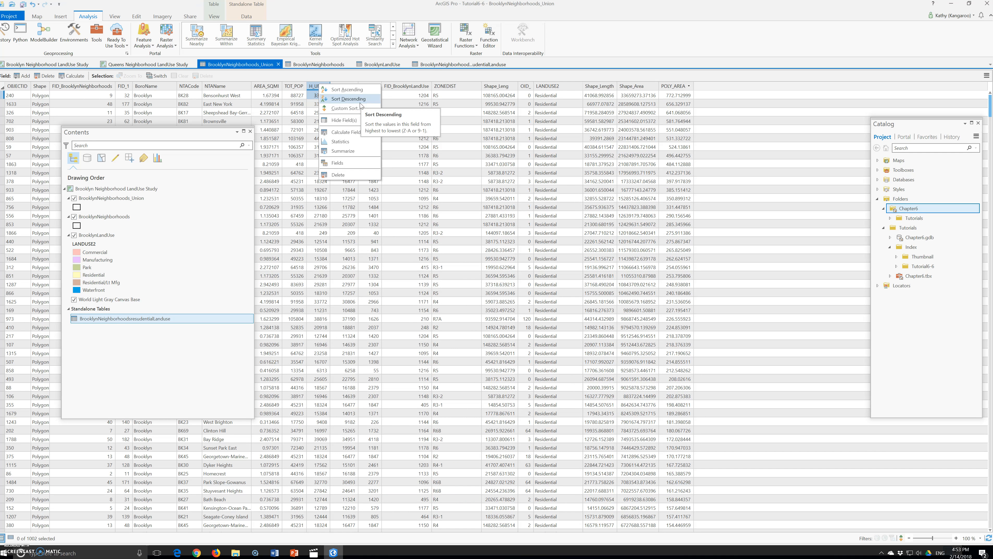
{"action": "left_click", "coordinate": [360, 103]}
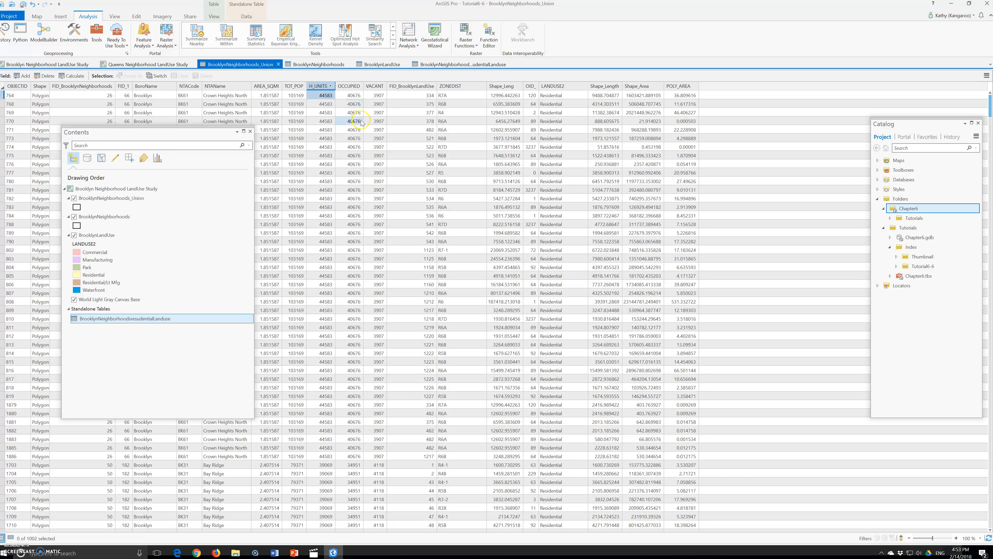
{"action": "left_click", "coordinate": [326, 97]}
{"action": "left_click", "coordinate": [695, 96]}
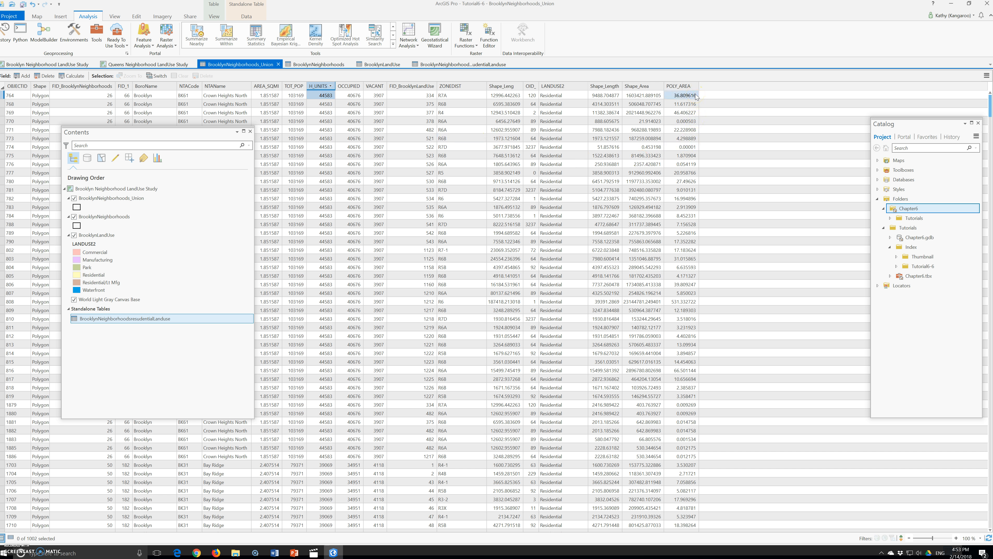
Join the BrooklynNeighborhoodsresudentialLanduse table to the BrooklynNeighborhoods layer, using NTAName as both join fields and keeping all target features
{"action": "left_click", "coordinate": [98, 253]}
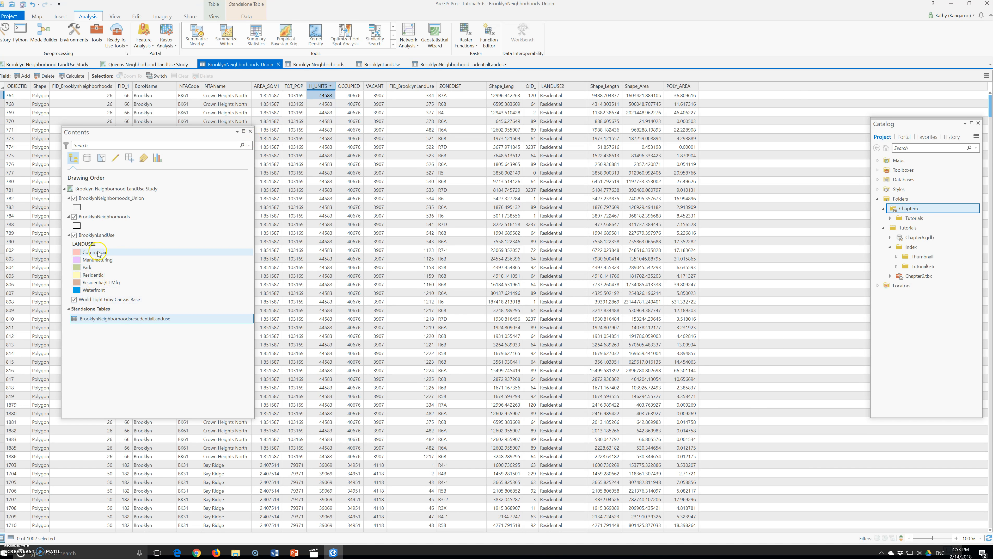
{"action": "right_click", "coordinate": [99, 219]}
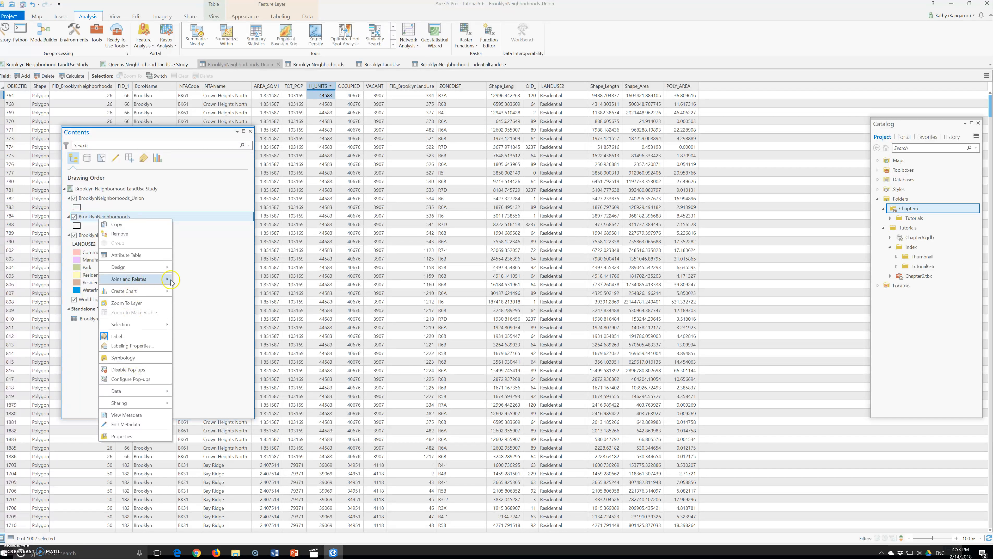
{"action": "left_click", "coordinate": [191, 280]}
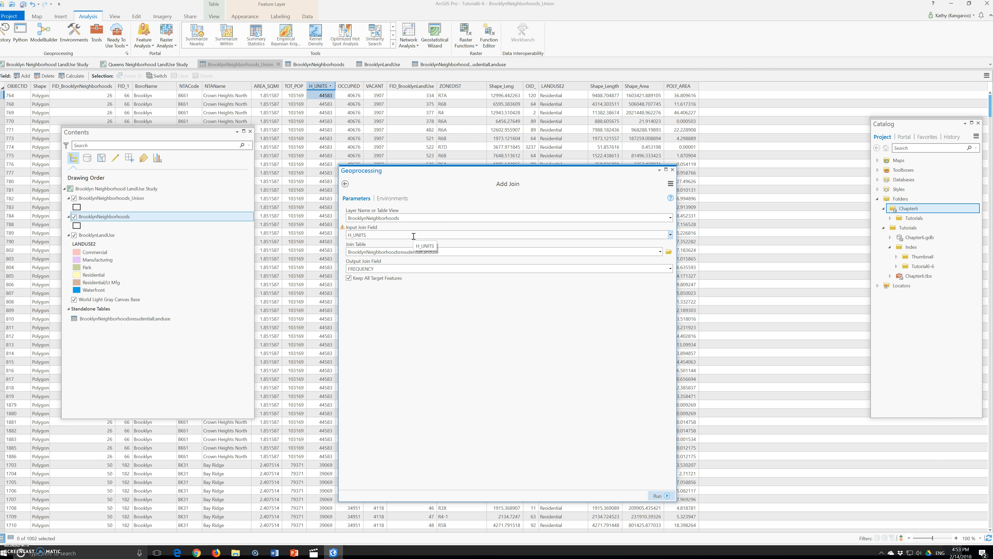
{"action": "left_click", "coordinate": [452, 65]}
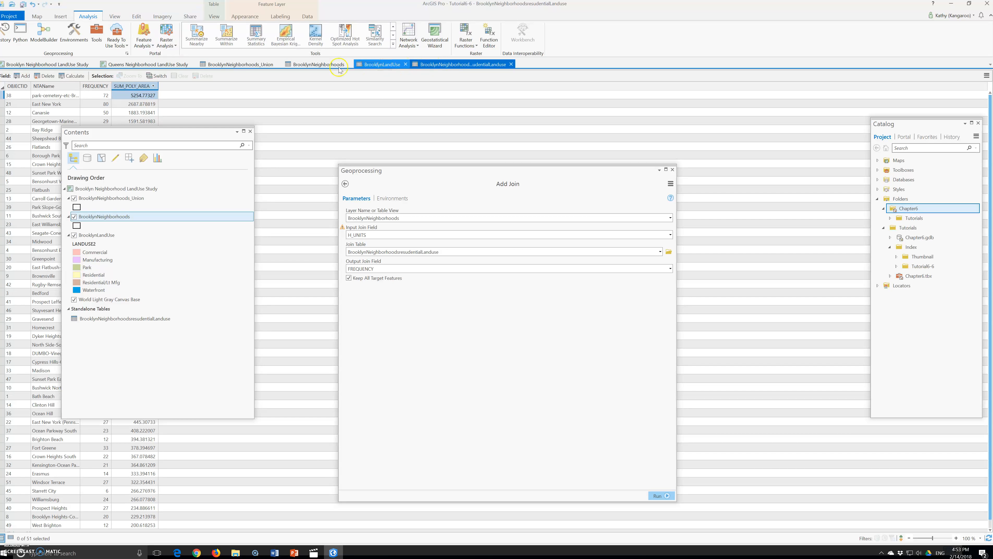
{"action": "left_click", "coordinate": [231, 65]}
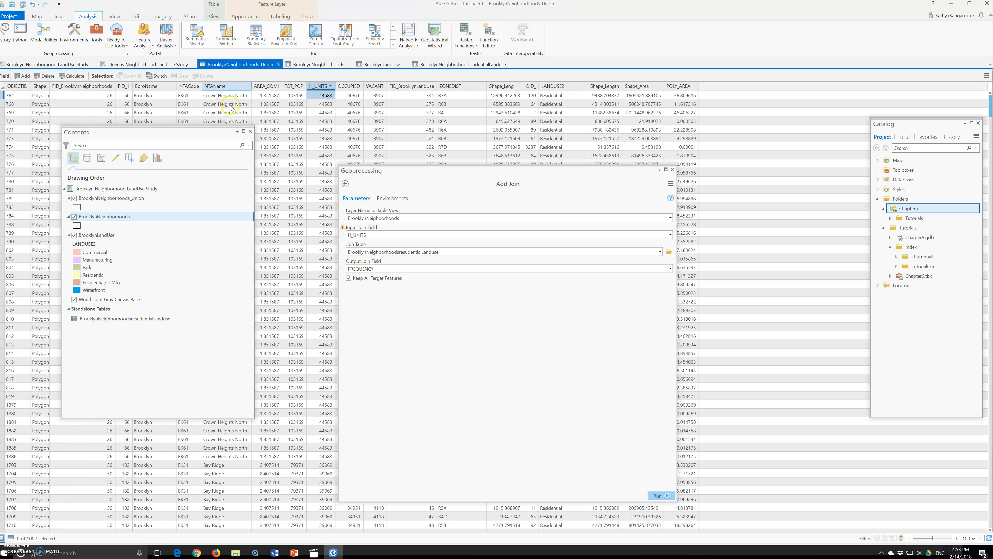
{"action": "left_click", "coordinate": [674, 234]}
{"action": "left_click", "coordinate": [670, 235]}
{"action": "left_click", "coordinate": [359, 281]}
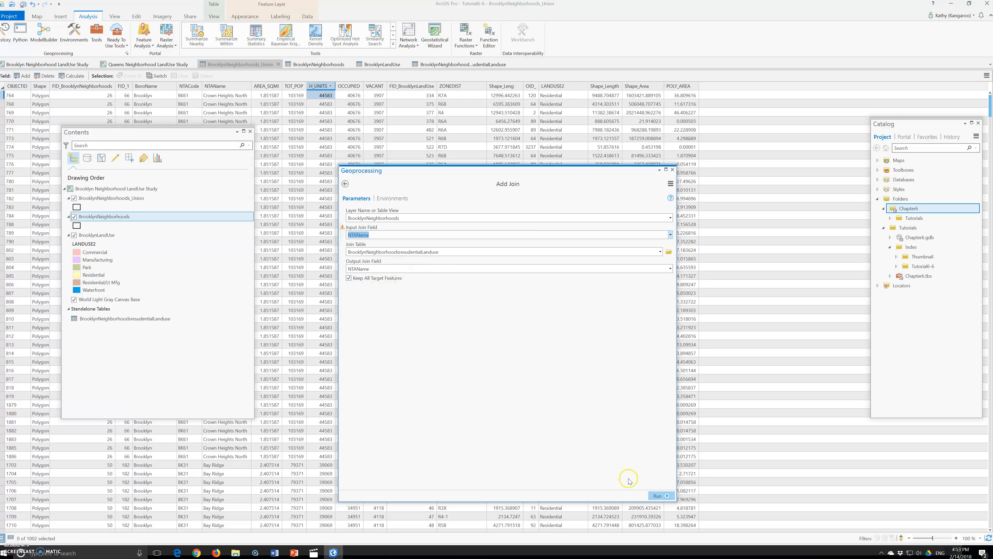
{"action": "left_click", "coordinate": [659, 496]}
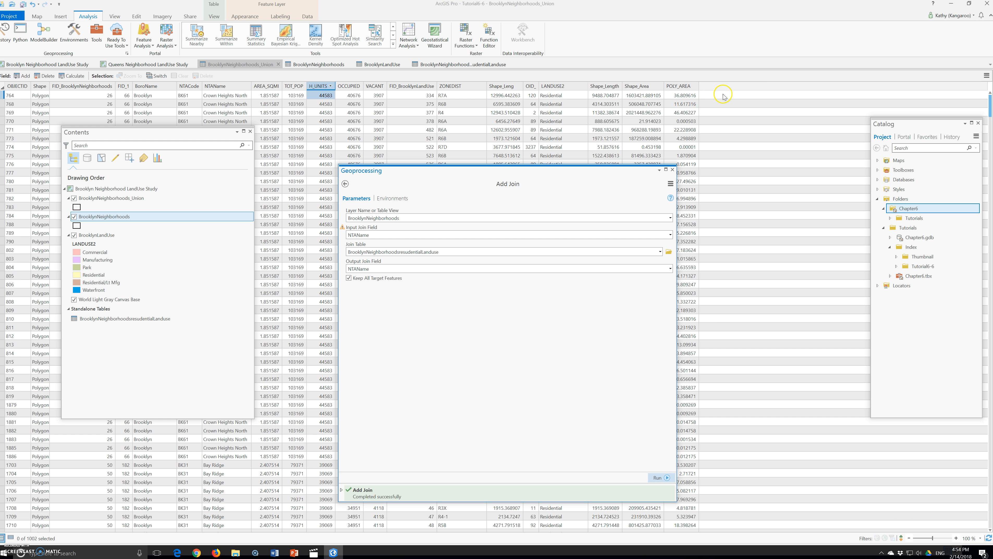
In the joined BrooklynNeighborhoods attribute table, sort the H_UNITS column in descending order
{"action": "left_click", "coordinate": [308, 65]}
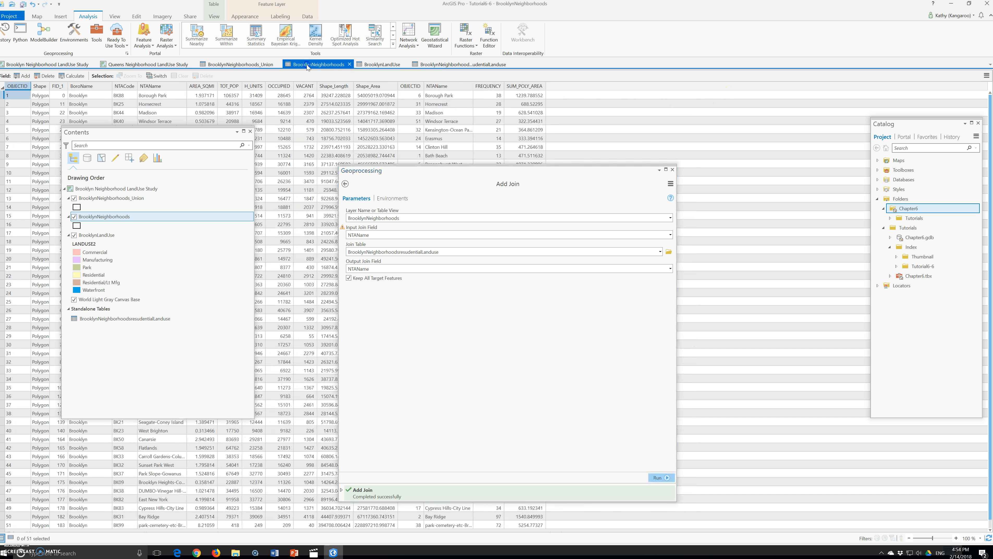
{"action": "mouse_move", "coordinate": [540, 89]}
{"action": "right_click", "coordinate": [261, 90]}
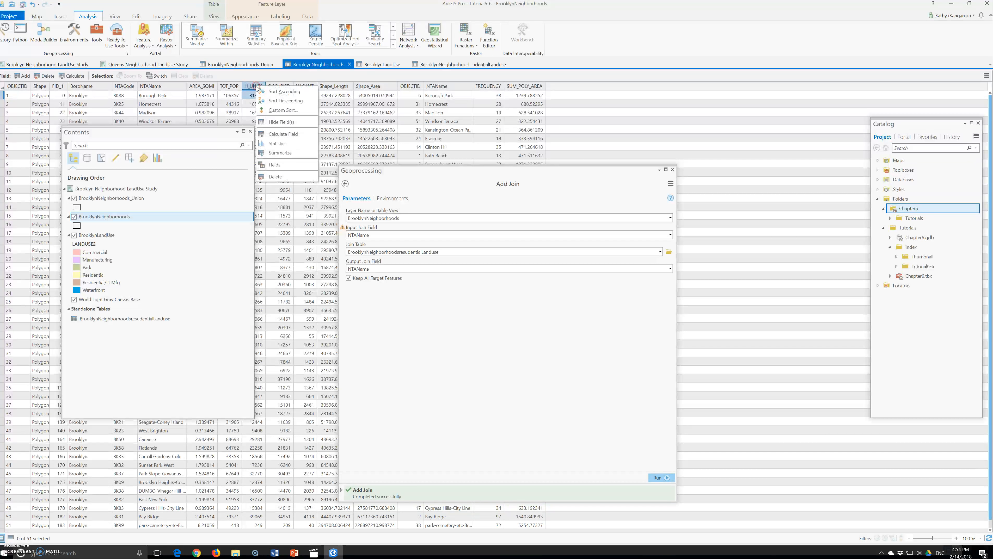
{"action": "left_click", "coordinate": [282, 101]}
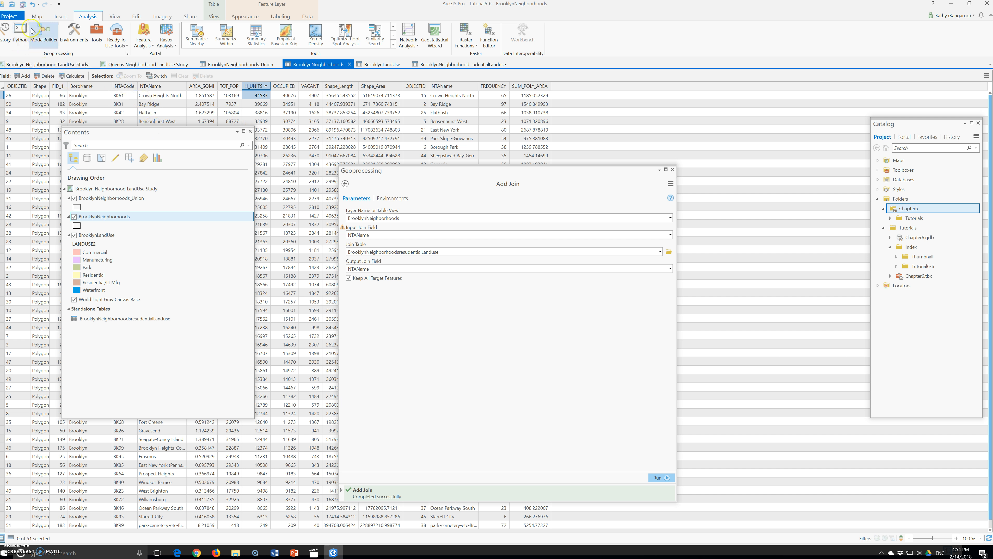
Save the Tutorial6-6 project
{"action": "left_click", "coordinate": [8, 17]}
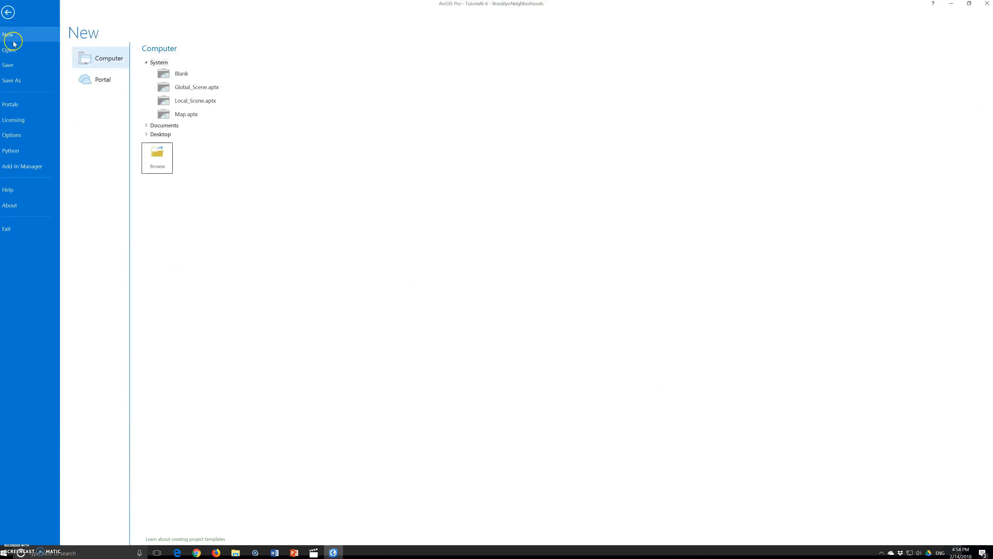
{"action": "left_click", "coordinate": [9, 65]}
{"action": "left_click", "coordinate": [508, 296]}
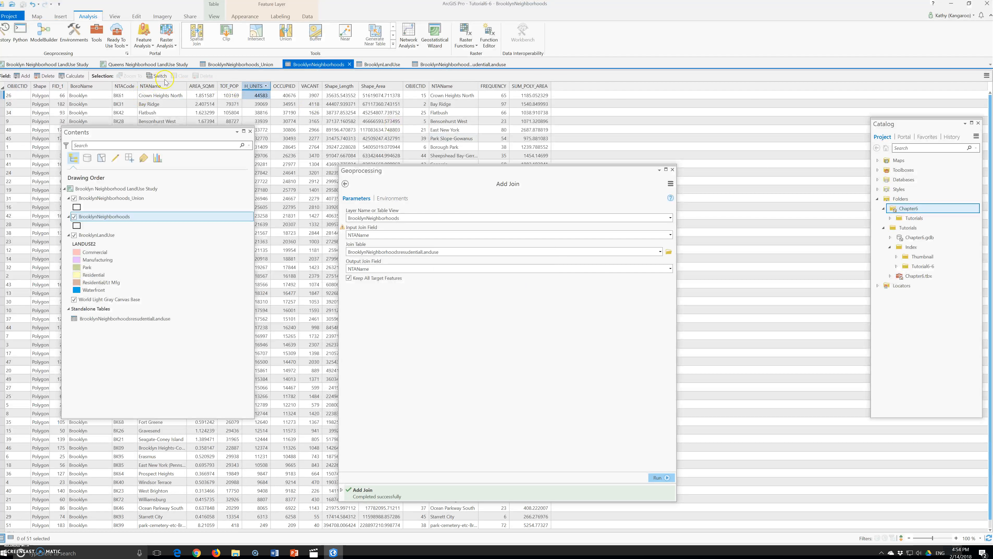
Switch to the Queens Neighborhood LandUse Study map, close the Geoprocessing window and turn on the QueensNeighborhoods and QueensLandUse layers
{"action": "left_click", "coordinate": [148, 65]}
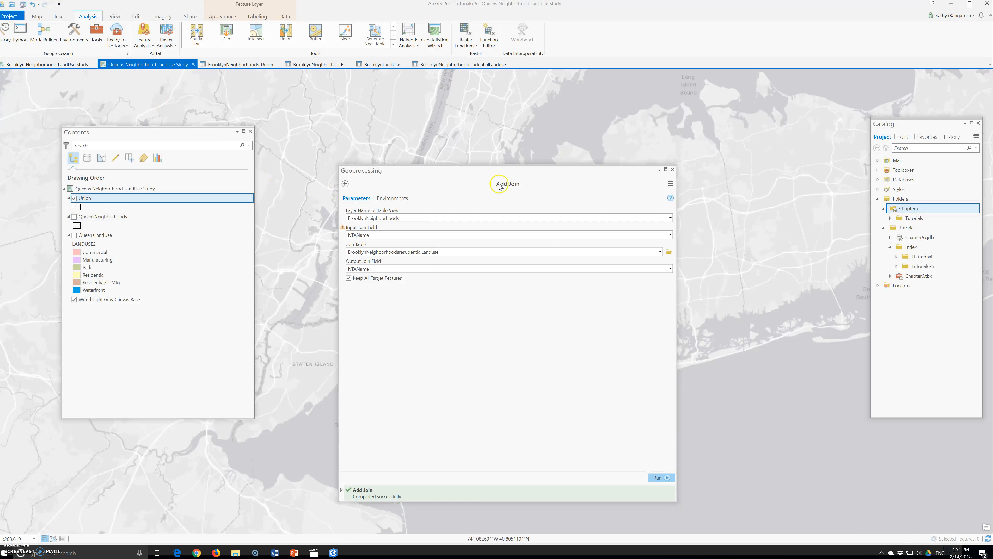
{"action": "left_click", "coordinate": [672, 170]}
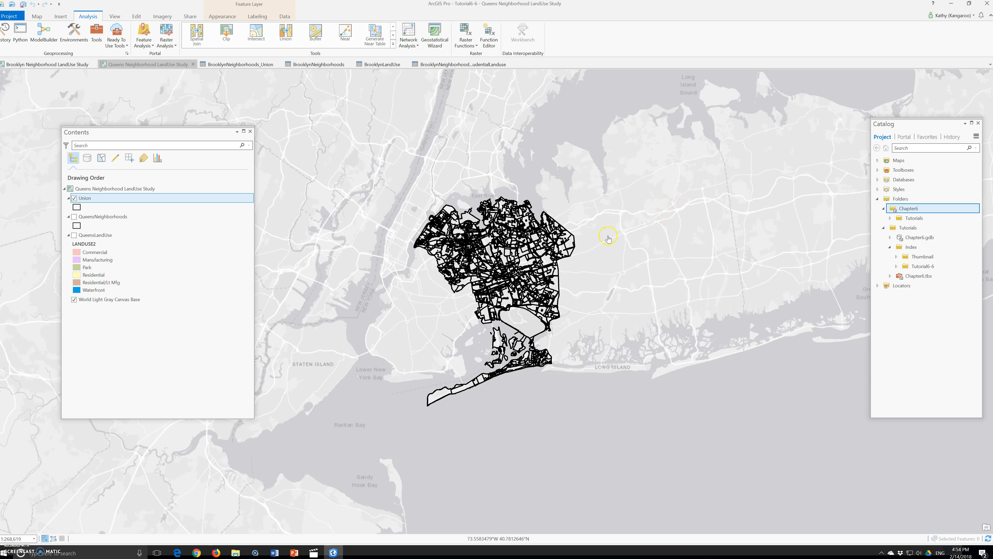
{"action": "left_click", "coordinate": [88, 200]}
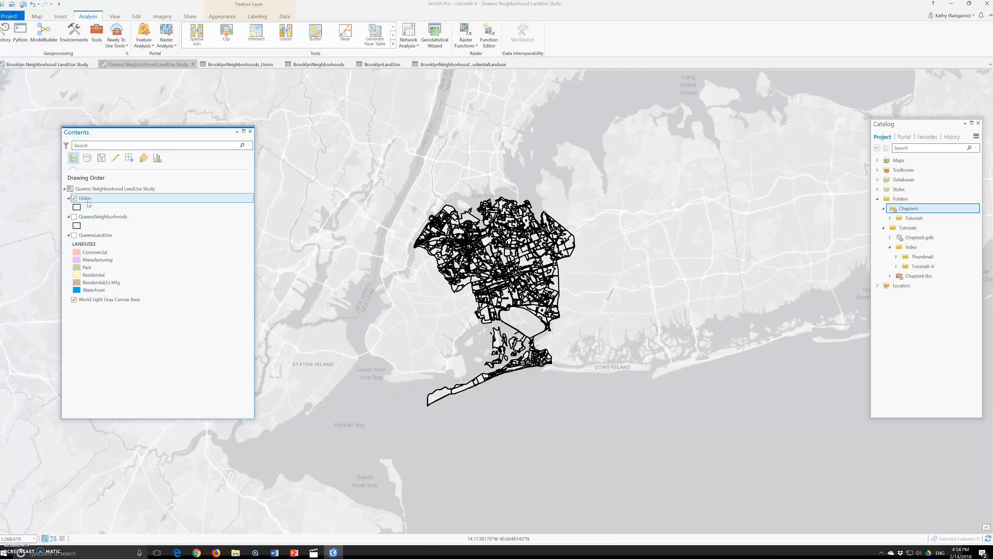
{"action": "left_click", "coordinate": [74, 198]}
{"action": "left_click", "coordinate": [74, 198]}
{"action": "left_click", "coordinate": [74, 216]}
{"action": "left_click", "coordinate": [74, 235]}
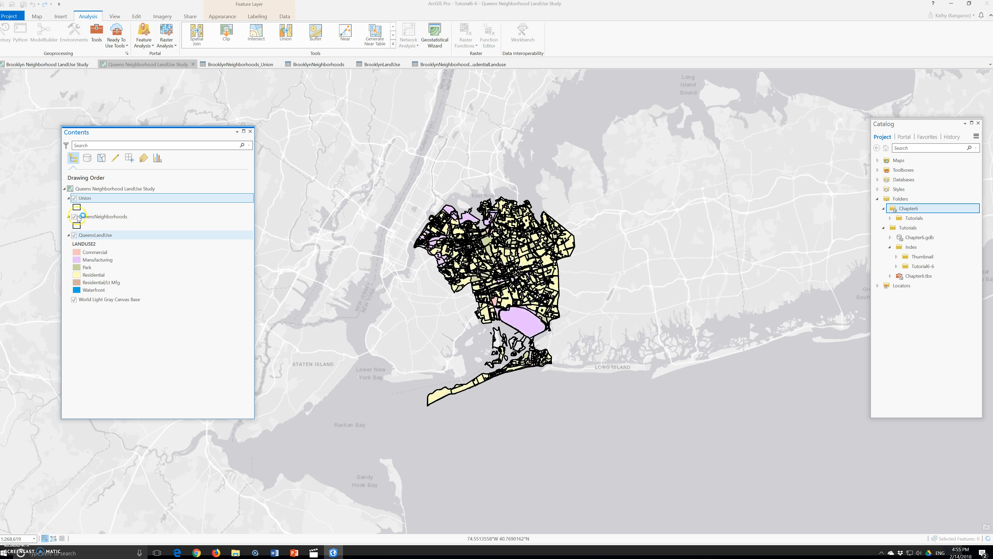
Open the attribute tables of the Union and QueensLandUse layers and return to the Union table
{"action": "right_click", "coordinate": [83, 199]}
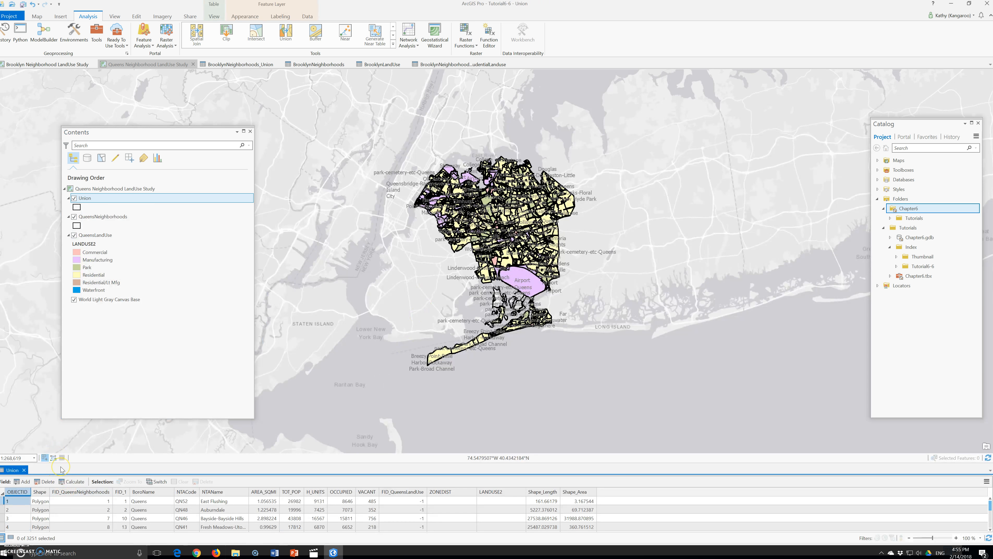
{"action": "right_click", "coordinate": [95, 236]}
{"action": "left_click", "coordinate": [123, 269]}
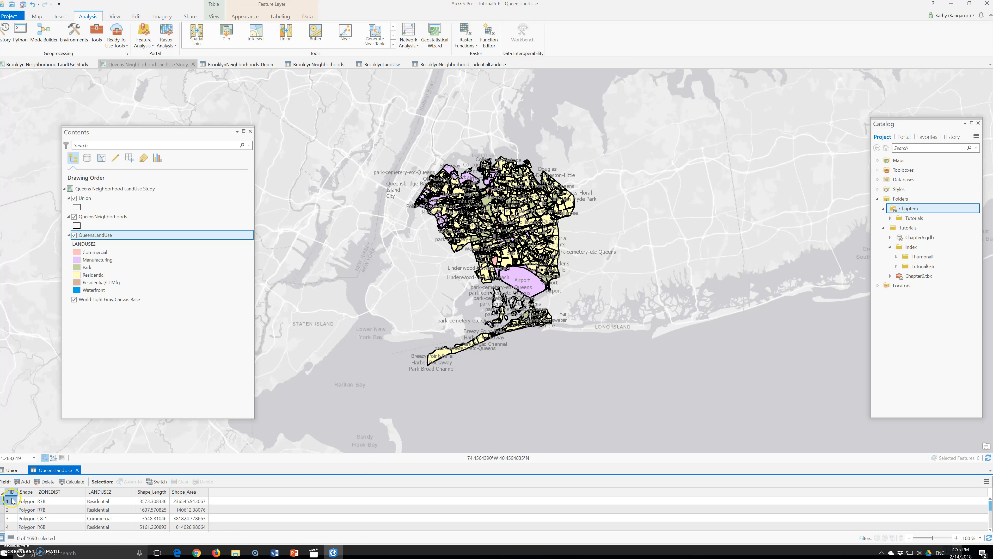
{"action": "right_click", "coordinate": [84, 199]}
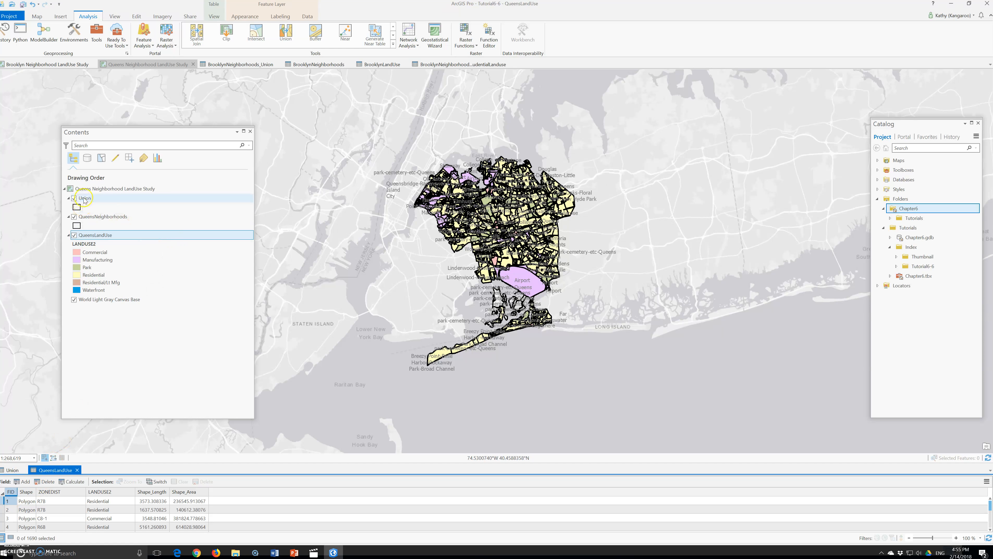
{"action": "left_click", "coordinate": [112, 235]}
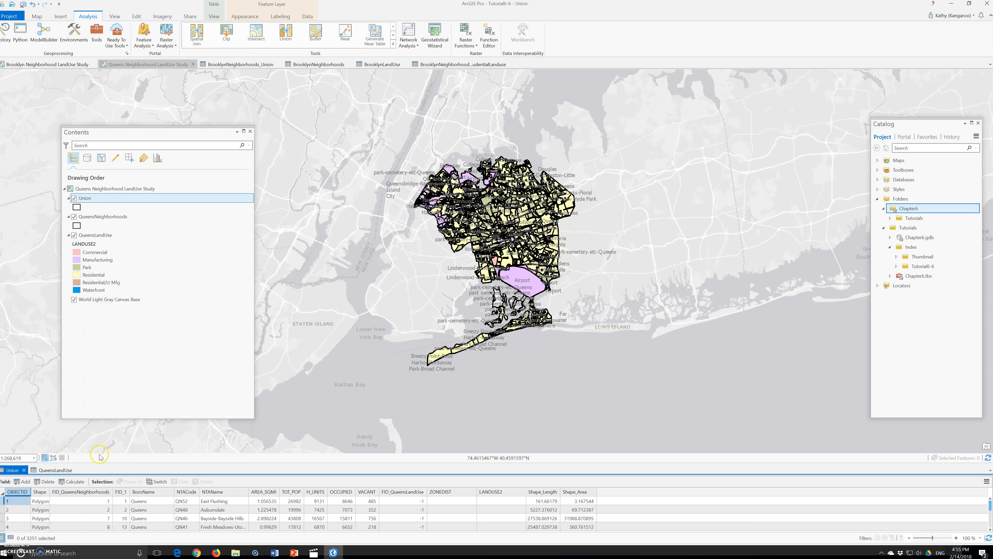
Enlarge the attribute table area and move the Contents window clear of it
{"action": "left_click", "coordinate": [110, 454]}
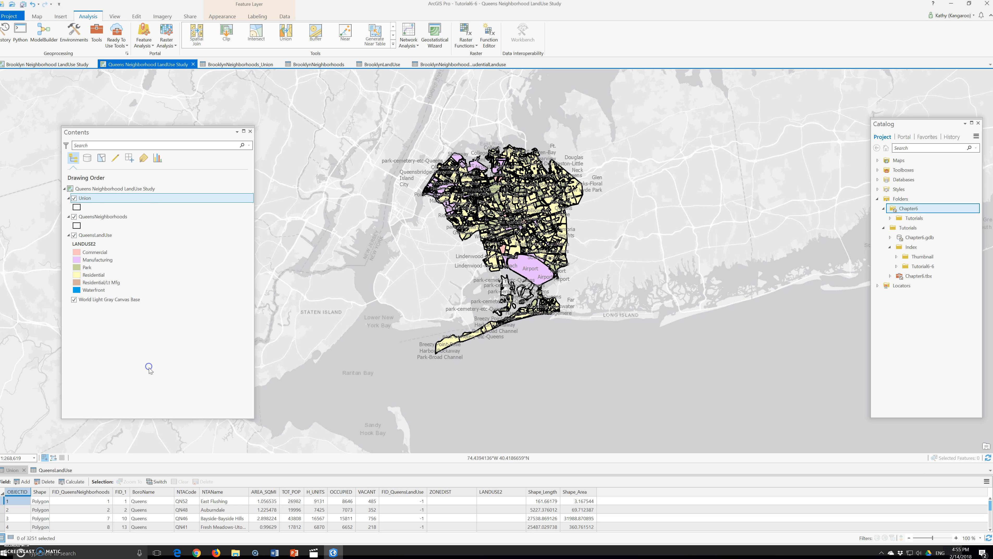
{"action": "left_click_drag", "start_coordinate": [121, 133], "coordinate": [81, 56]}
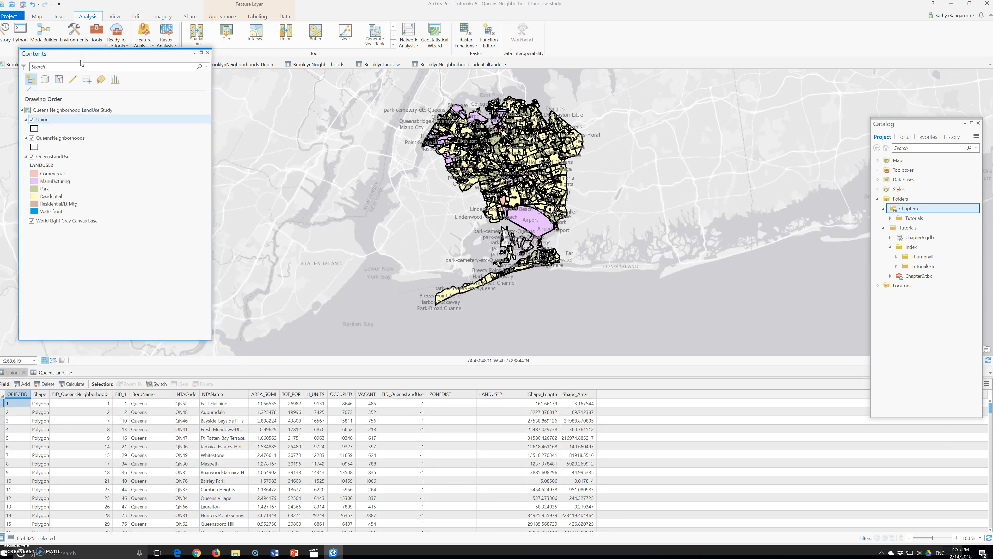
{"action": "left_click", "coordinate": [71, 384]}
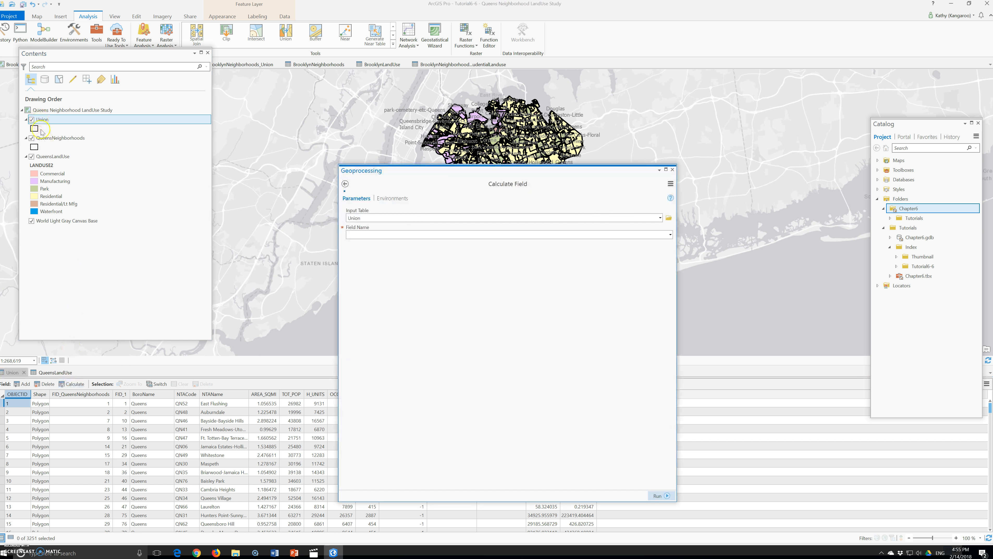
{"action": "left_click", "coordinate": [672, 170]}
Open the attribute table of the QueensNeighborhoods layer
{"action": "right_click", "coordinate": [54, 138]}
{"action": "left_click", "coordinate": [87, 174]}
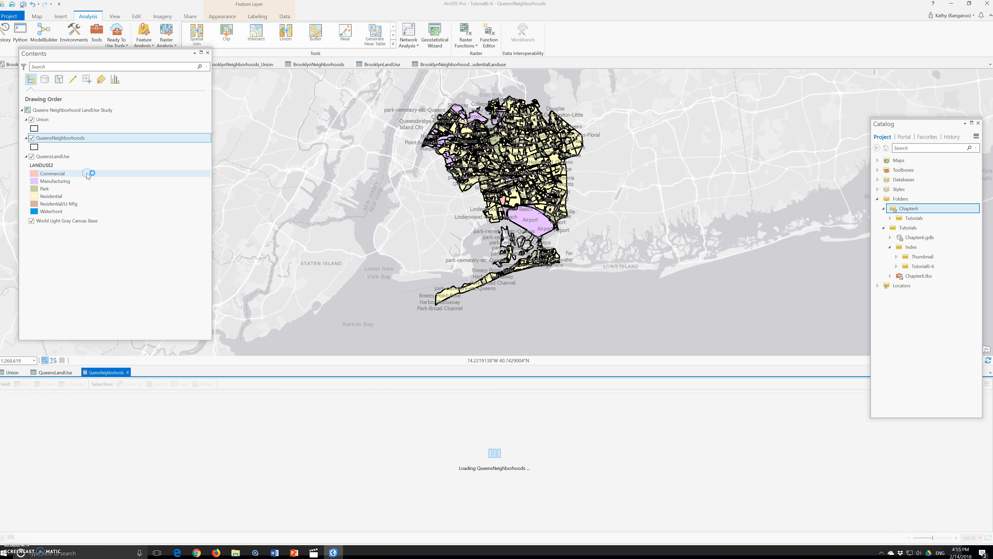
{"action": "left_click", "coordinate": [139, 422]}
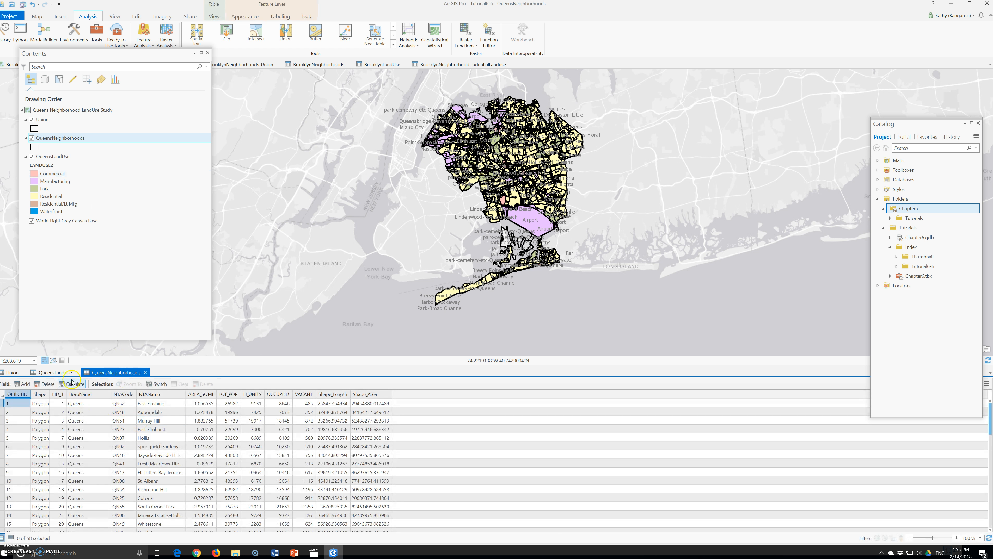
Compare the fields of the Union, QueensLandUse and QueensNeighborhoods attribute tables, ending on the Union table
{"action": "left_click", "coordinate": [56, 372]}
{"action": "left_click", "coordinate": [10, 374]}
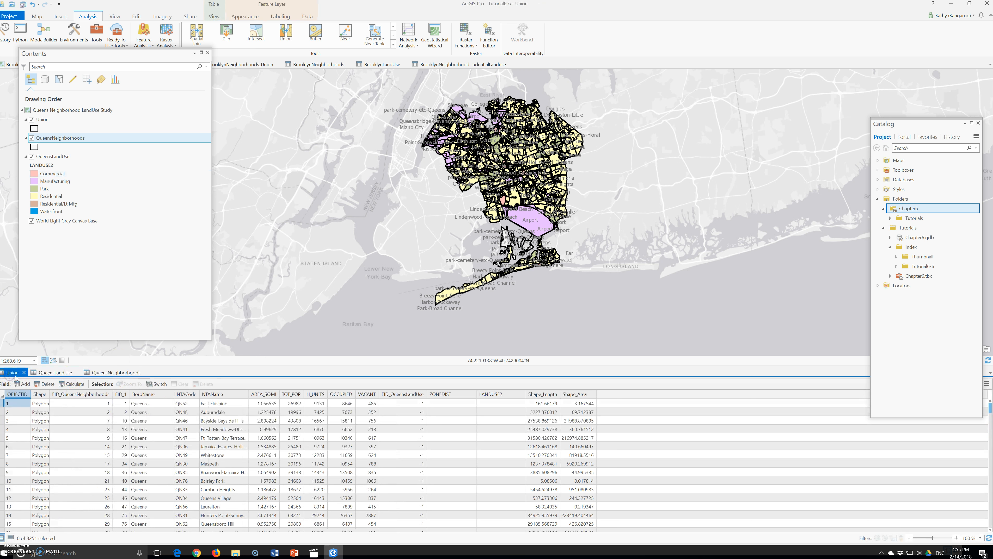
{"action": "left_click", "coordinate": [45, 373]}
{"action": "left_click", "coordinate": [133, 371]}
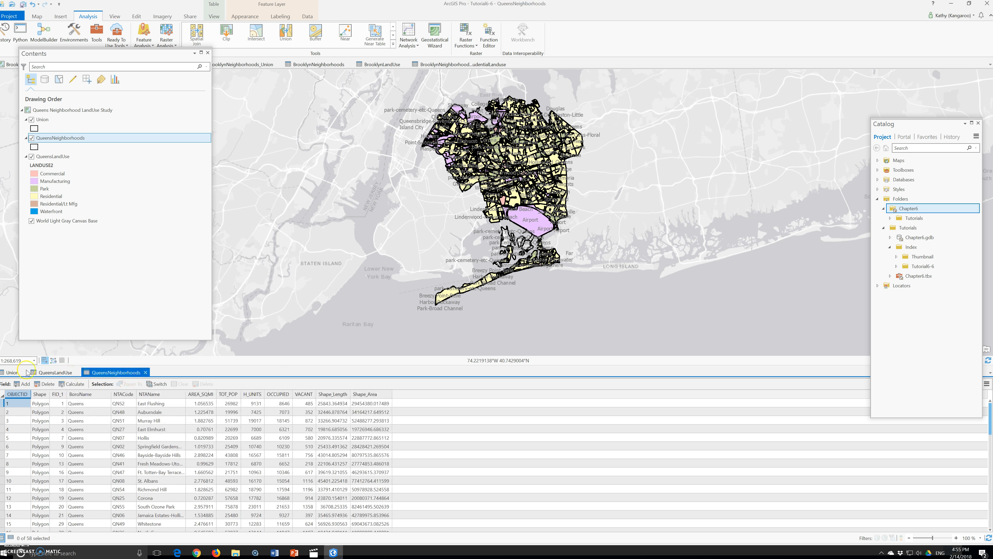
{"action": "left_click", "coordinate": [13, 373]}
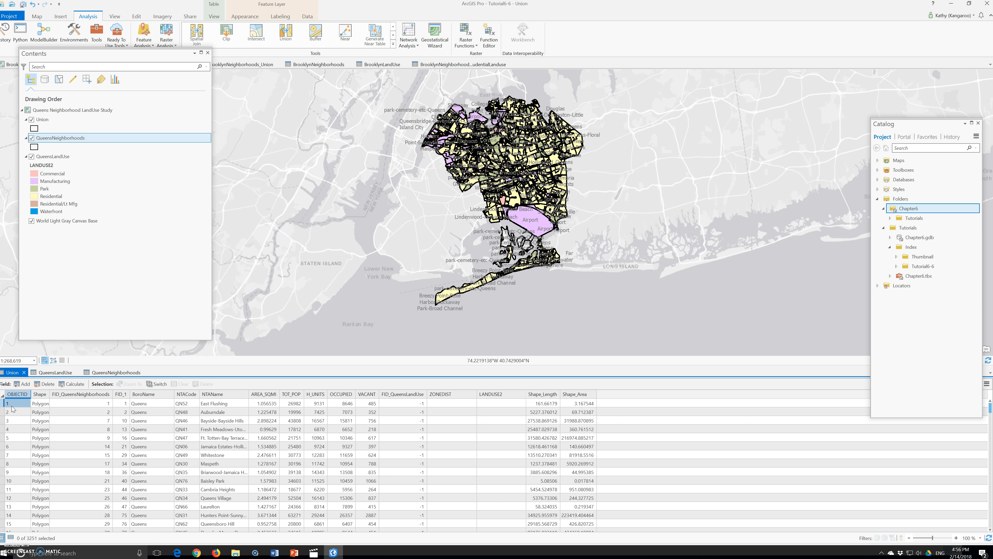
{"action": "left_click", "coordinate": [10, 373]}
{"action": "left_click", "coordinate": [10, 381]}
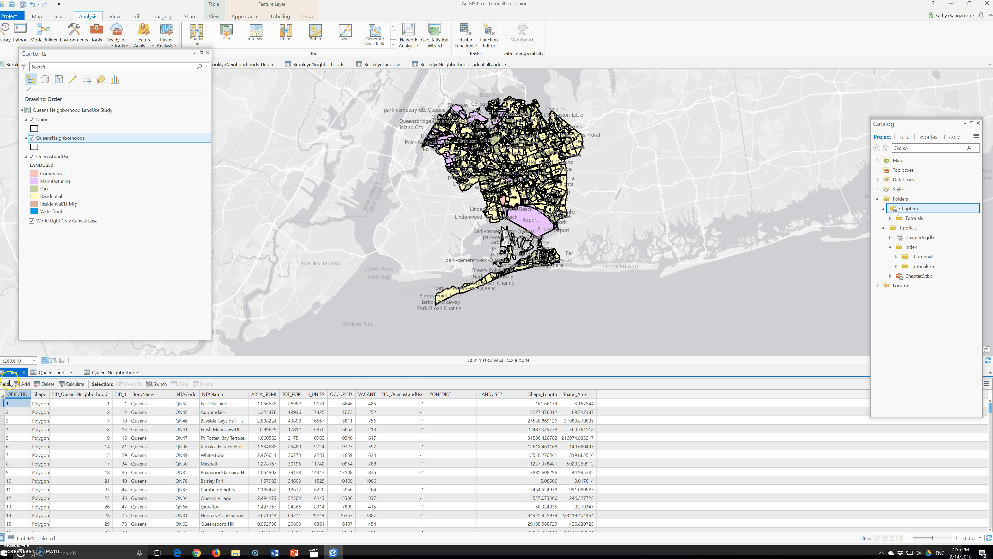
{"action": "left_click", "coordinate": [36, 385]}
{"action": "left_click", "coordinate": [36, 395]}
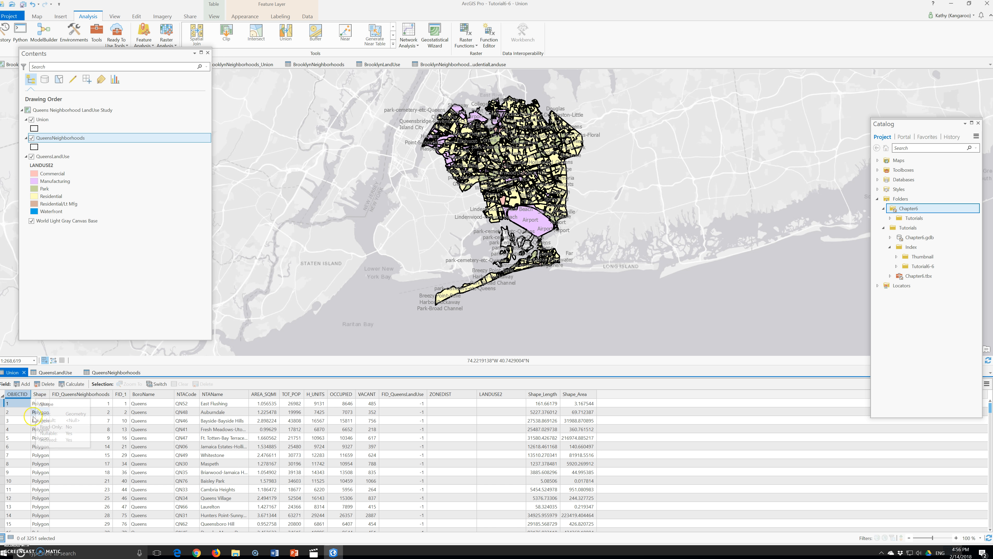
{"action": "left_click", "coordinate": [13, 374]}
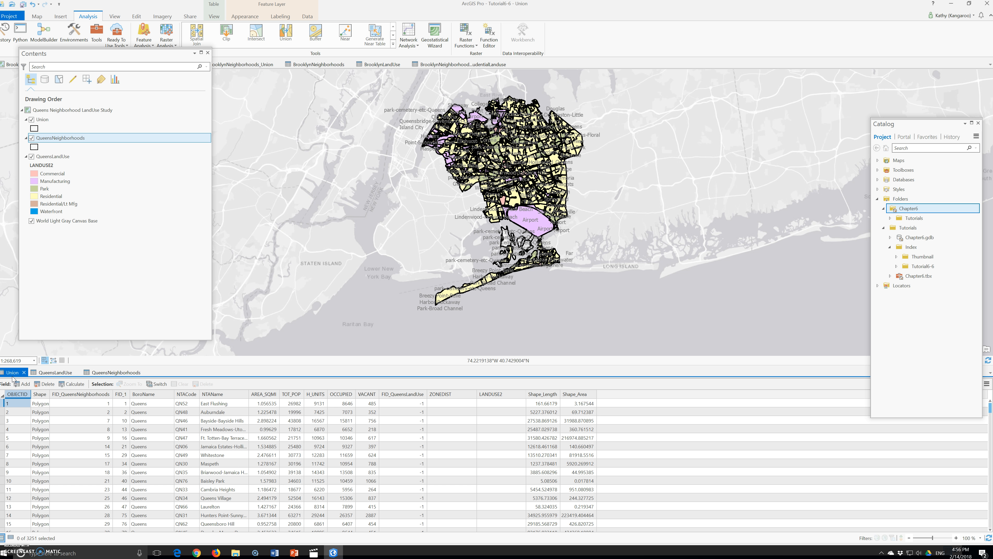
Set up the Add Geometry Attributes tool with Union as the input features and Area as the geometry property
{"action": "left_click", "coordinate": [98, 34]}
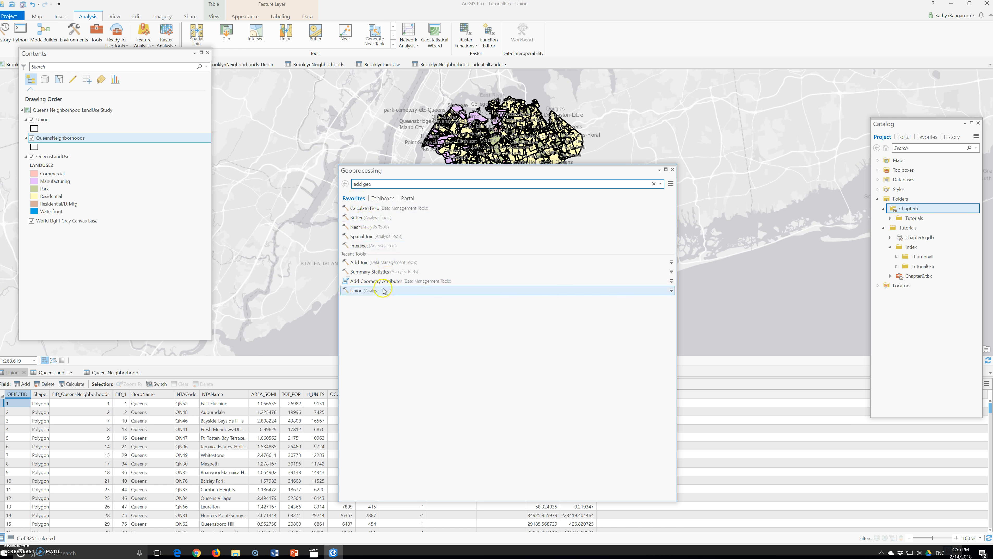
{"action": "left_click", "coordinate": [382, 285]}
{"action": "left_click", "coordinate": [660, 218]}
{"action": "left_click", "coordinate": [362, 228]}
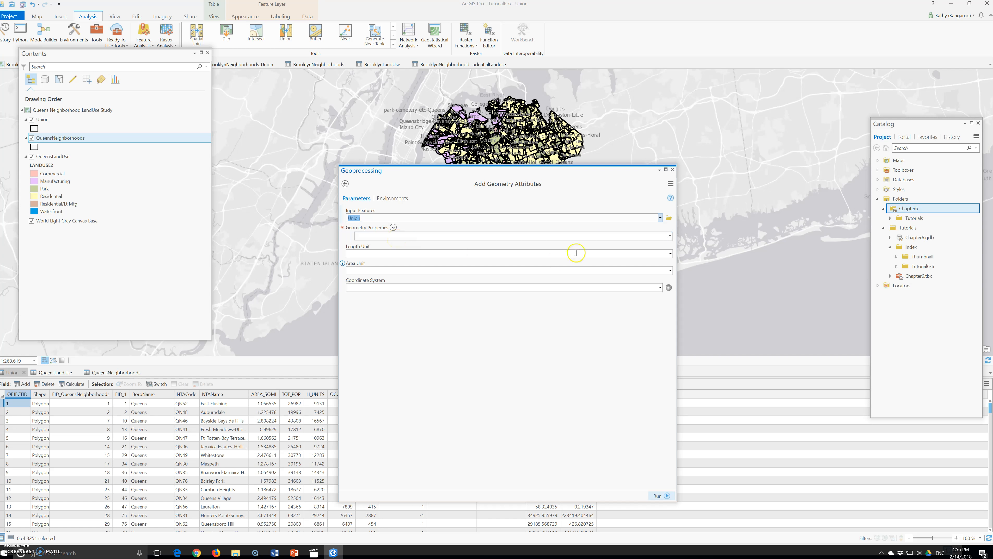
{"action": "left_click", "coordinate": [674, 234]}
{"action": "left_click", "coordinate": [669, 236]}
{"action": "left_click", "coordinate": [371, 249]}
{"action": "left_click", "coordinate": [374, 264]}
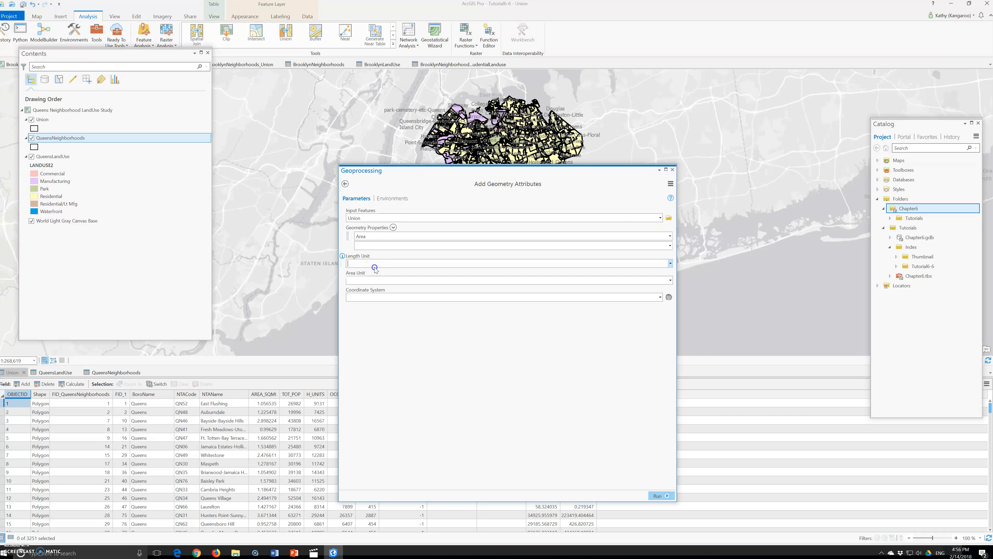
Set the length unit to Feet (United States), the area unit to Acres and the coordinate system to NAD_1983_StatePlane_New_York_Long_Island_FIPS_3104_Feet
{"action": "left_click", "coordinate": [671, 263]}
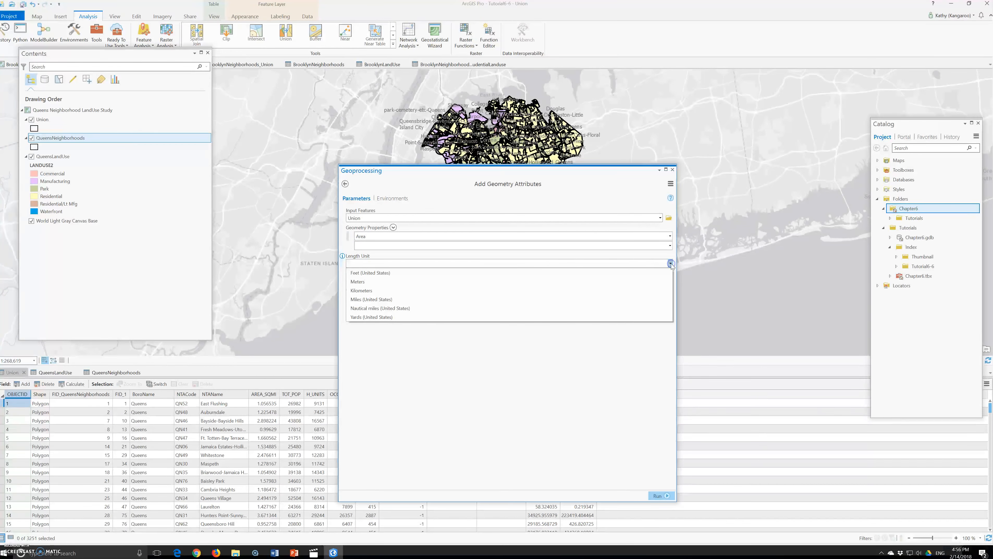
{"action": "left_click", "coordinate": [376, 273]}
{"action": "left_click", "coordinate": [379, 281]}
{"action": "left_click", "coordinate": [670, 280]}
{"action": "left_click", "coordinate": [379, 291]}
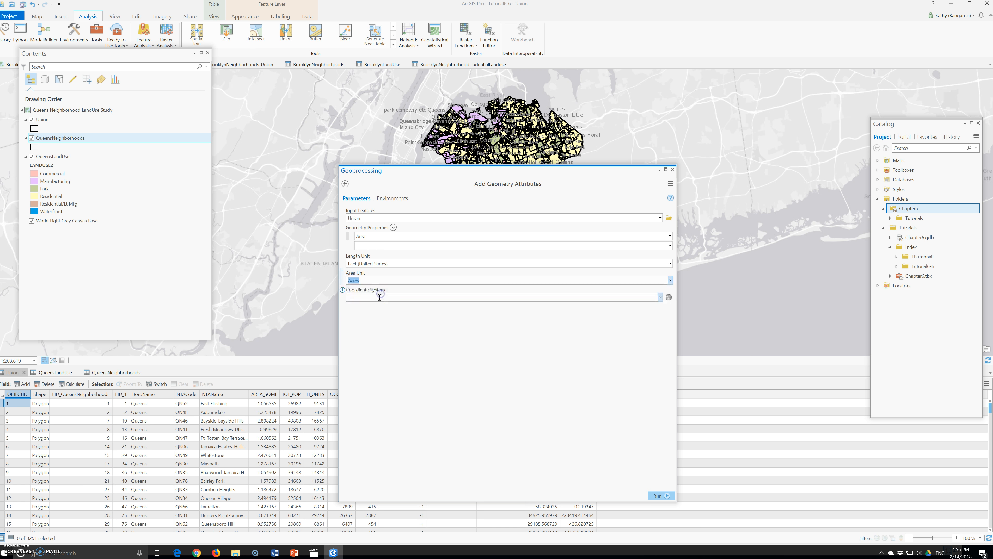
{"action": "left_click", "coordinate": [660, 297]}
{"action": "left_click", "coordinate": [403, 322]}
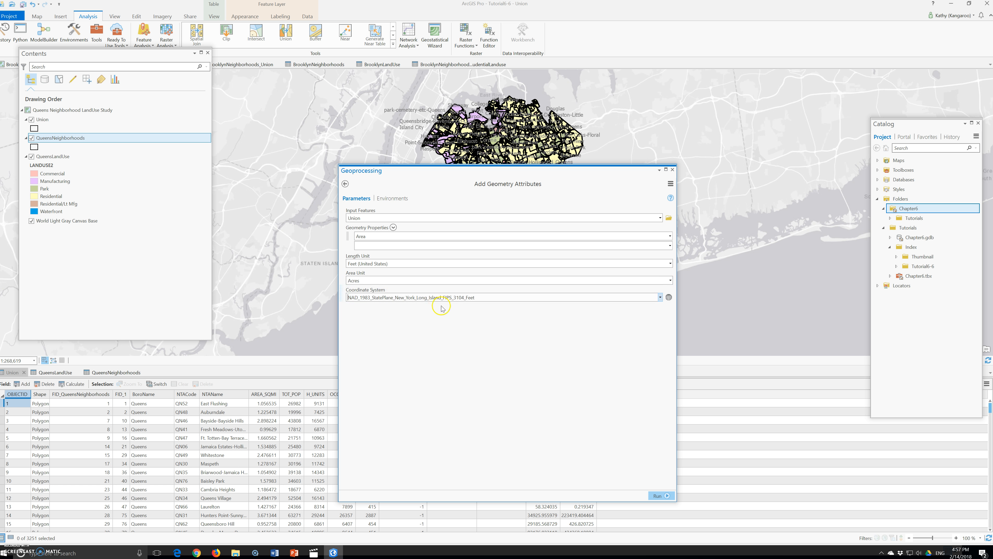
{"action": "left_click", "coordinate": [465, 330]}
{"action": "left_click", "coordinate": [484, 306]}
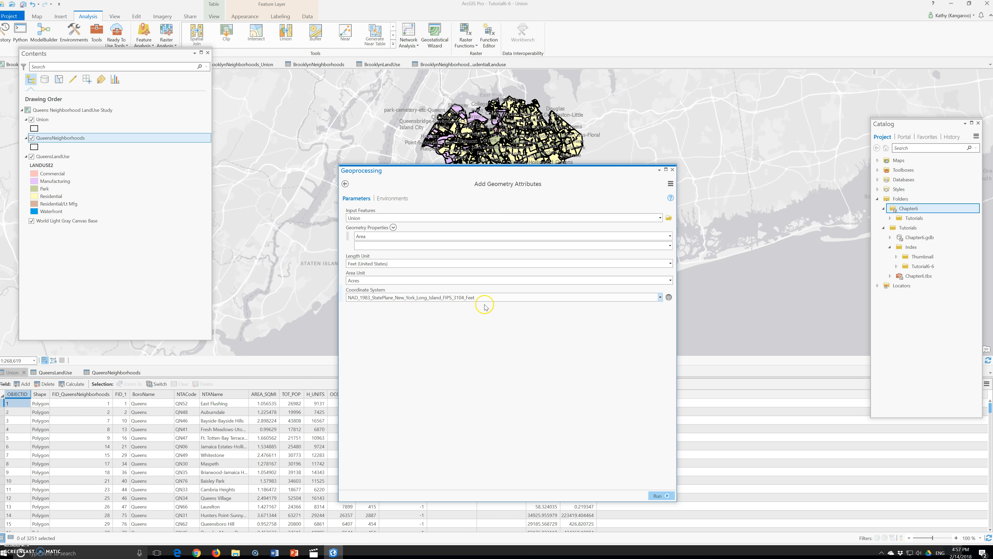